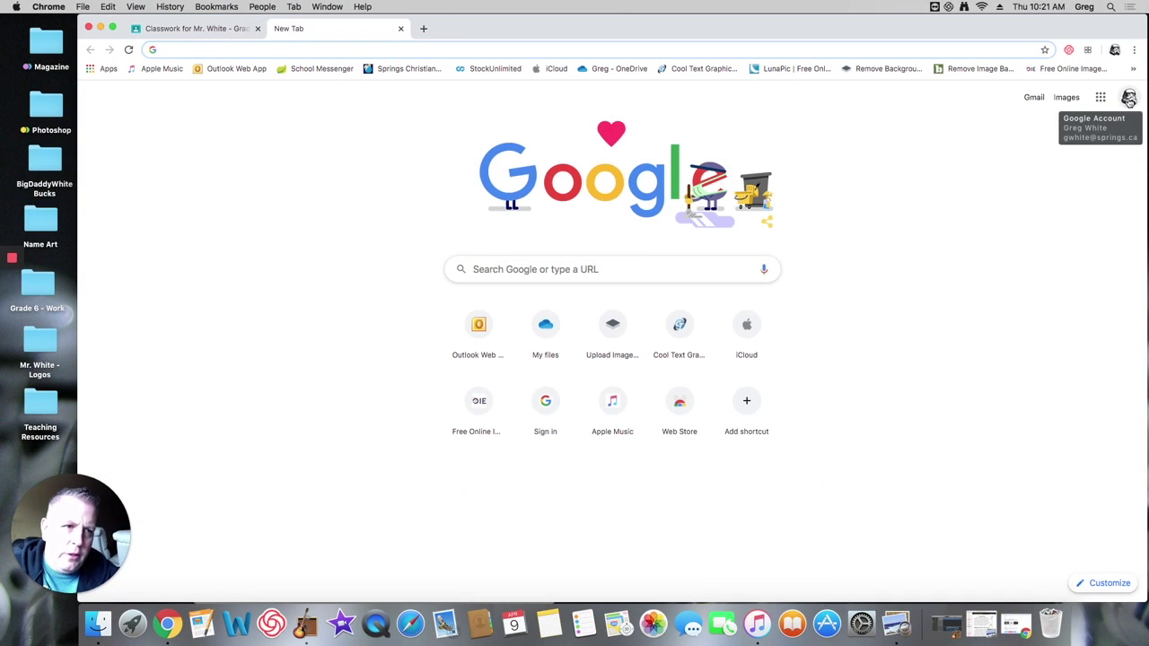
Open the Google apps launcher from the new Chrome tab's Google home page.
left_click(1100, 97)
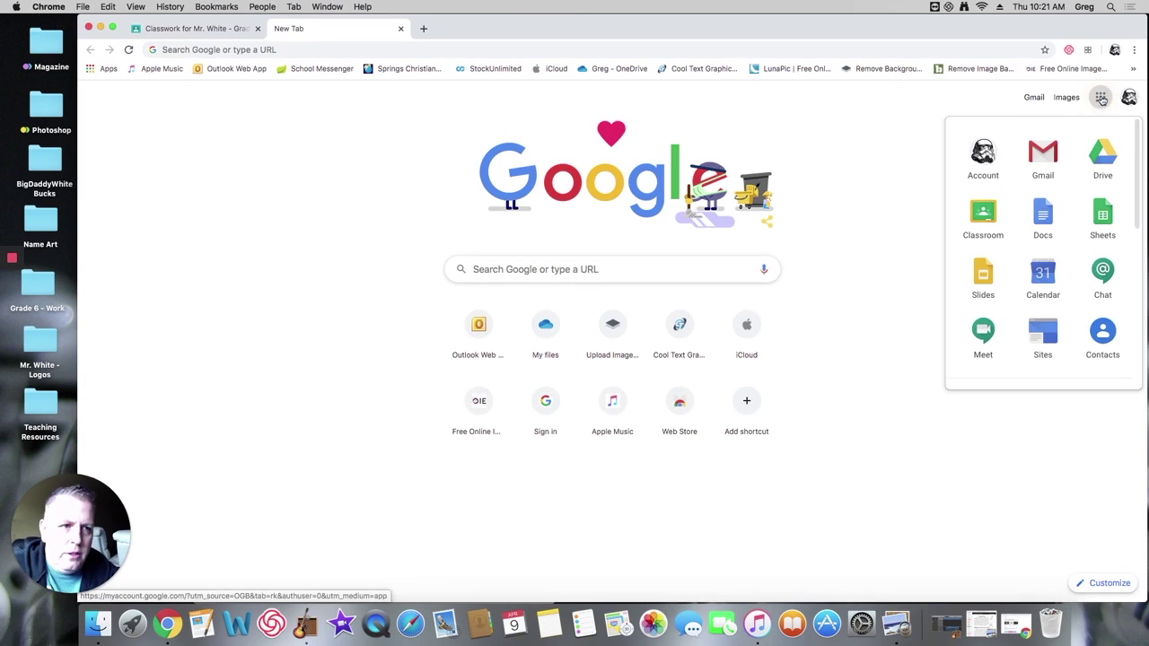
Create a blank presentation titled 'Persuasive - Template 1' and delete its title and subtitle placeholders.
left_click(983, 275)
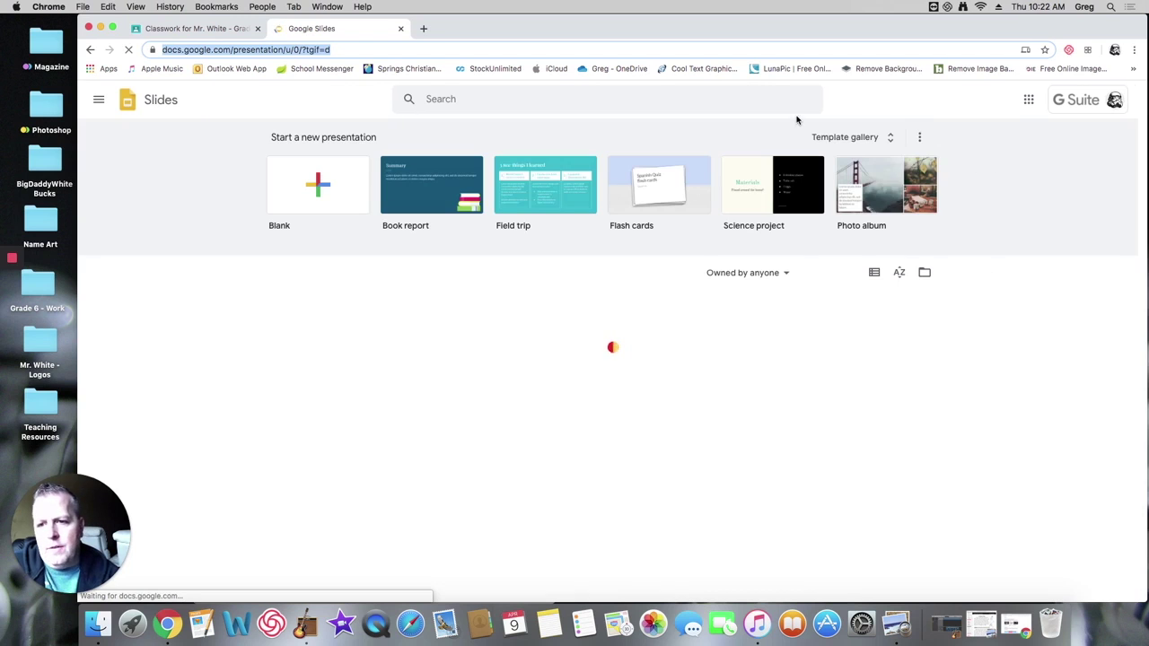
left_click(291, 185)
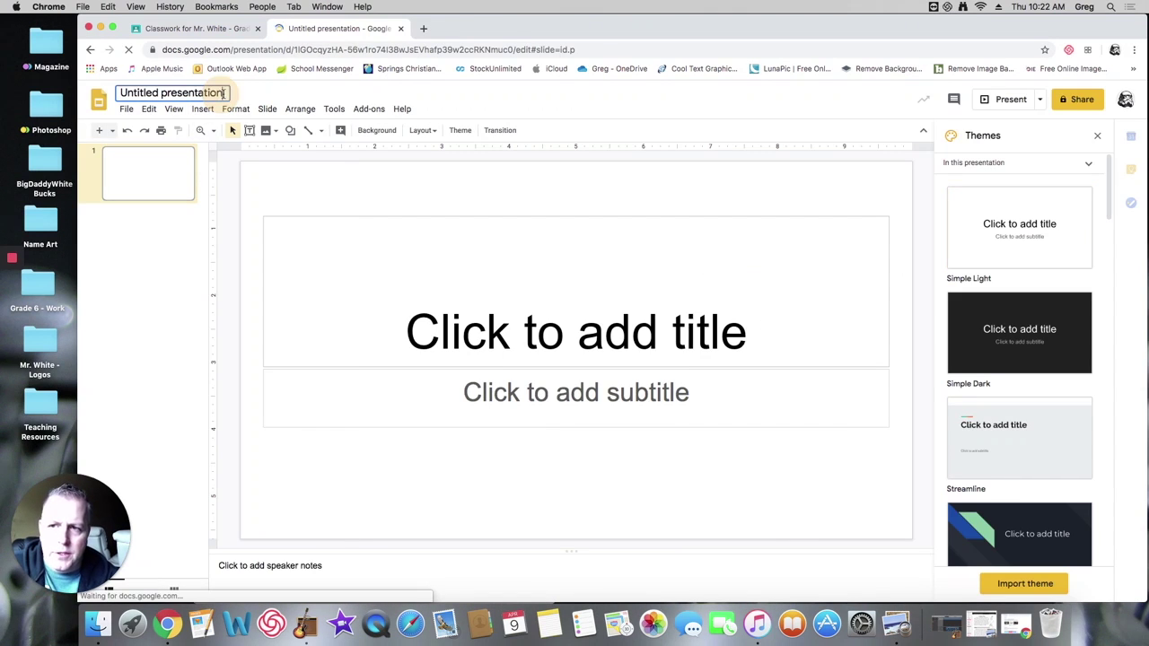
left_click(144, 90)
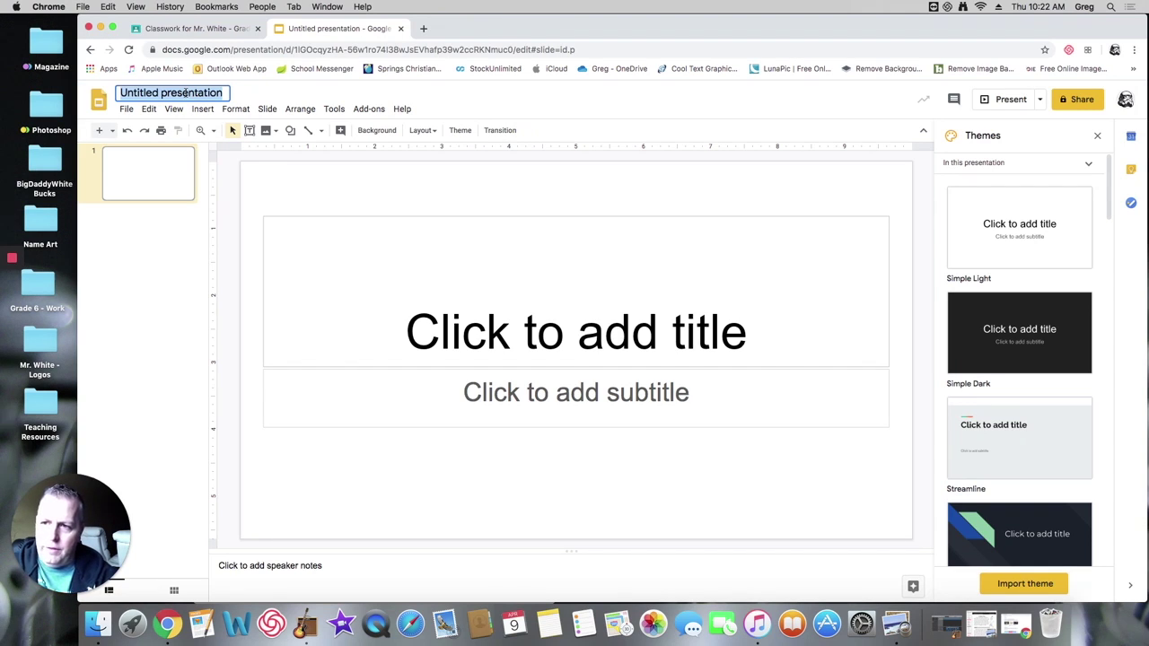
type("Pe")
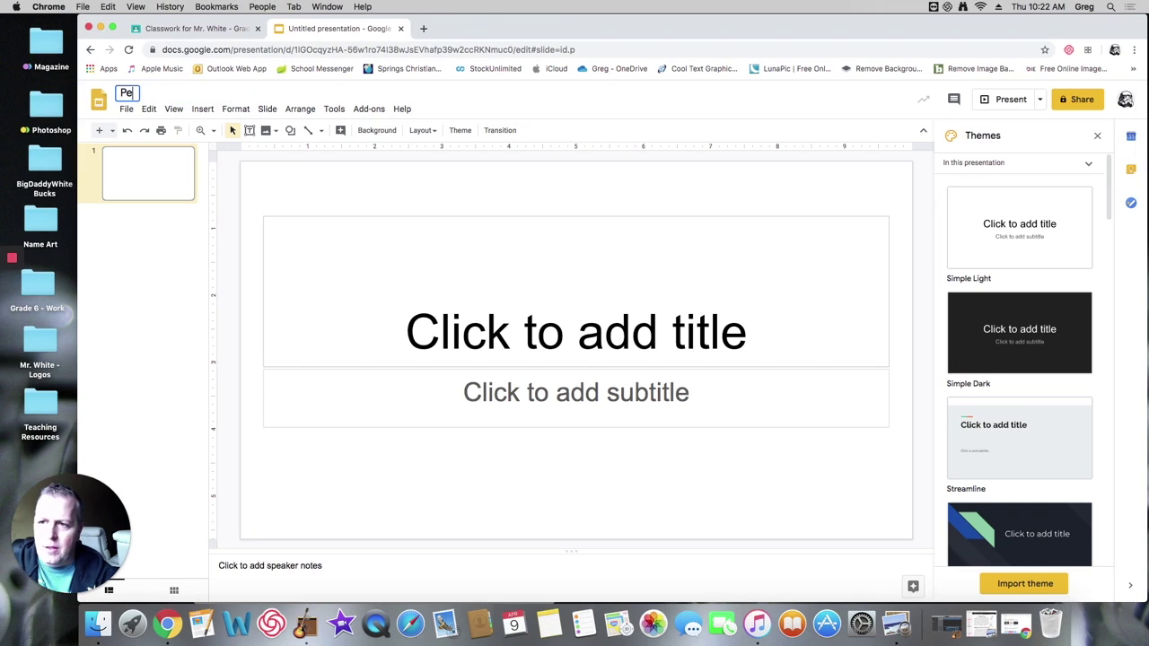
type("rsuasive")
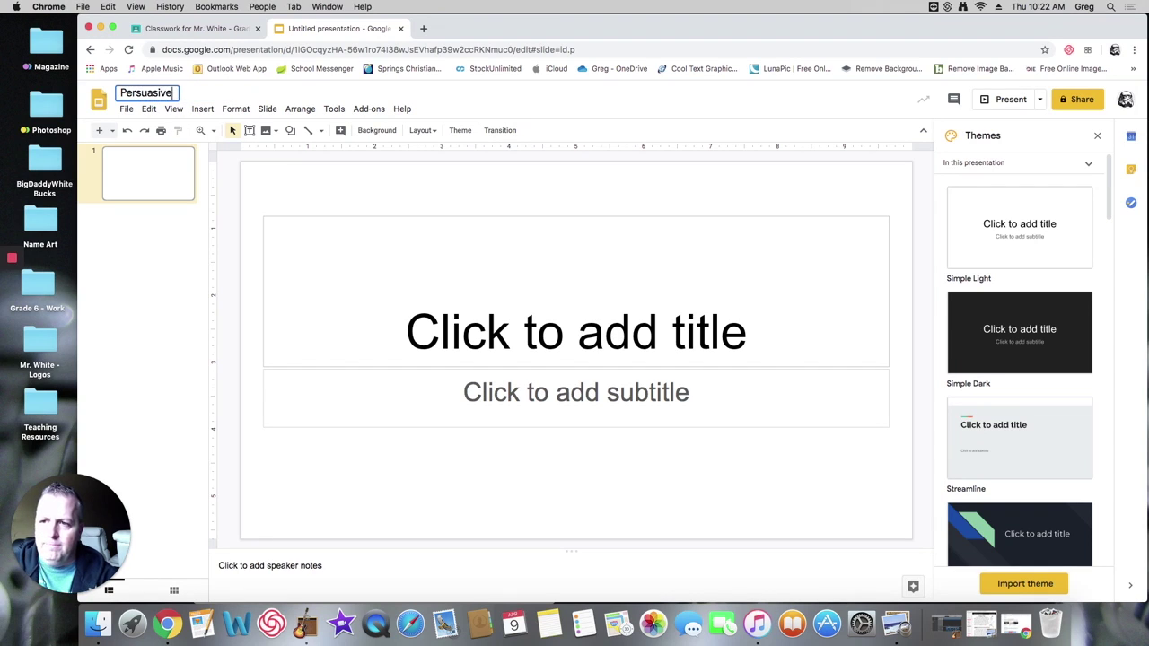
type(" - Temp")
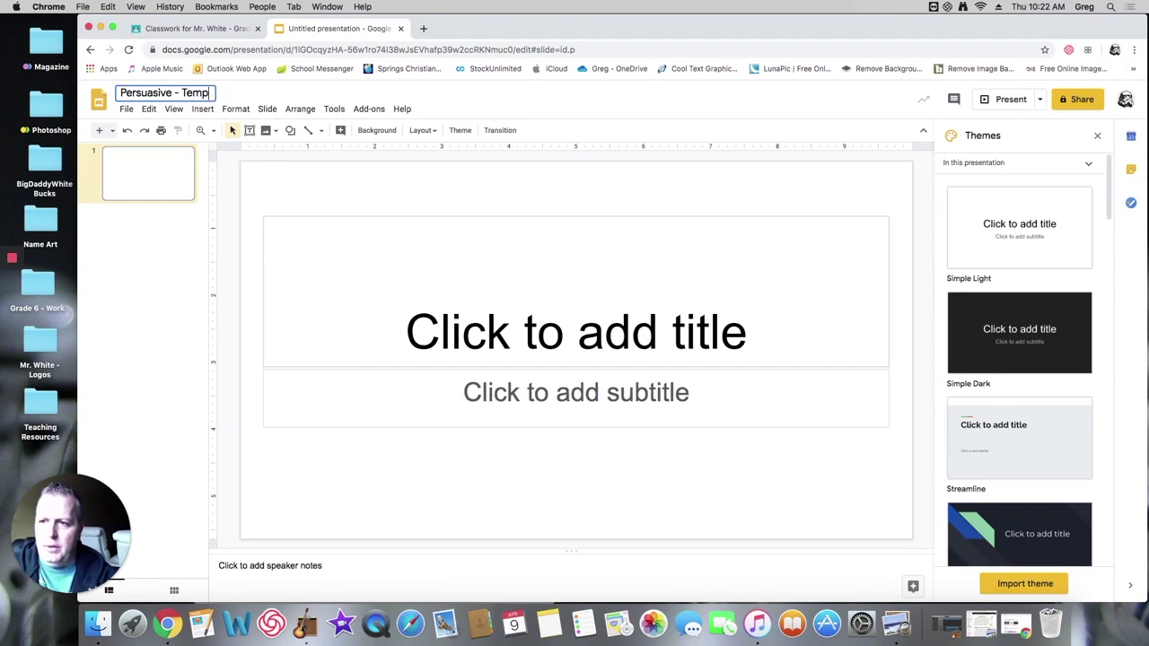
type("late 1")
key("Return")
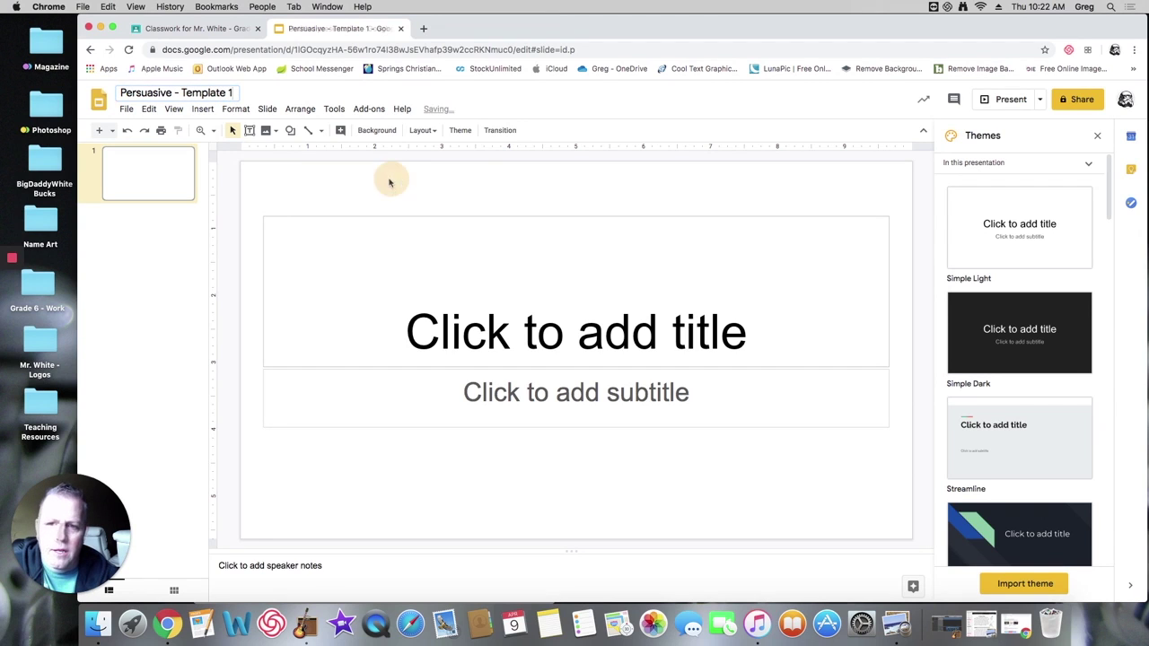
left_click_drag(430, 178, 718, 524)
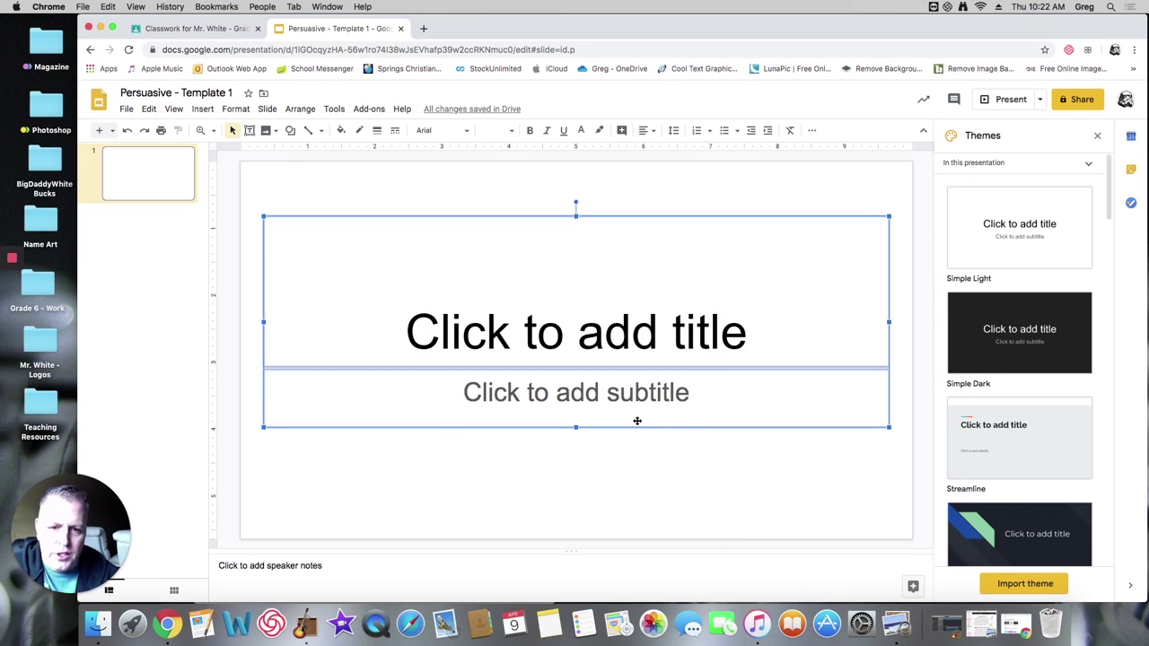
key("Delete")
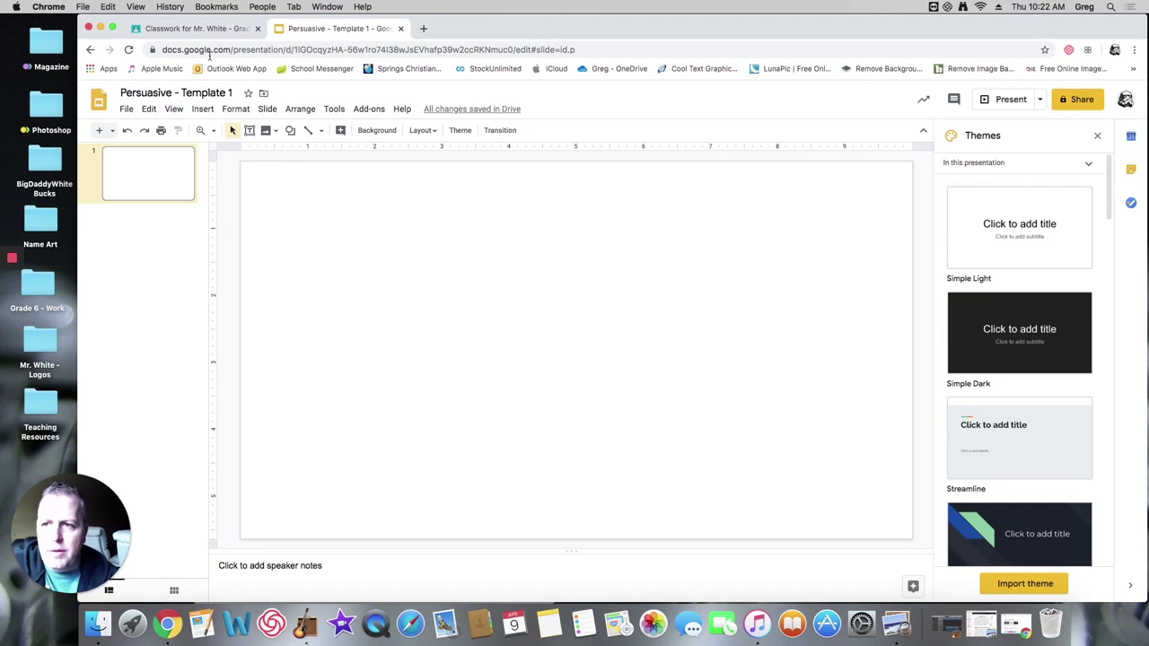
Change Page setup to a custom 8.5 × 11 inch portrait size.
left_click(127, 109)
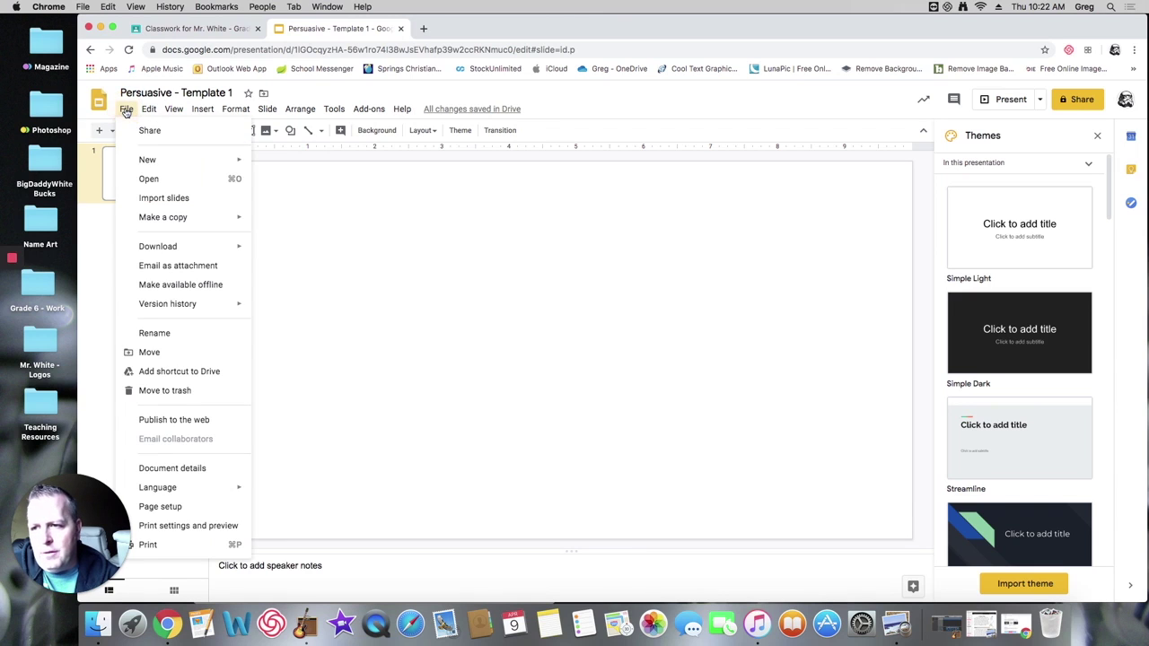
left_click(161, 507)
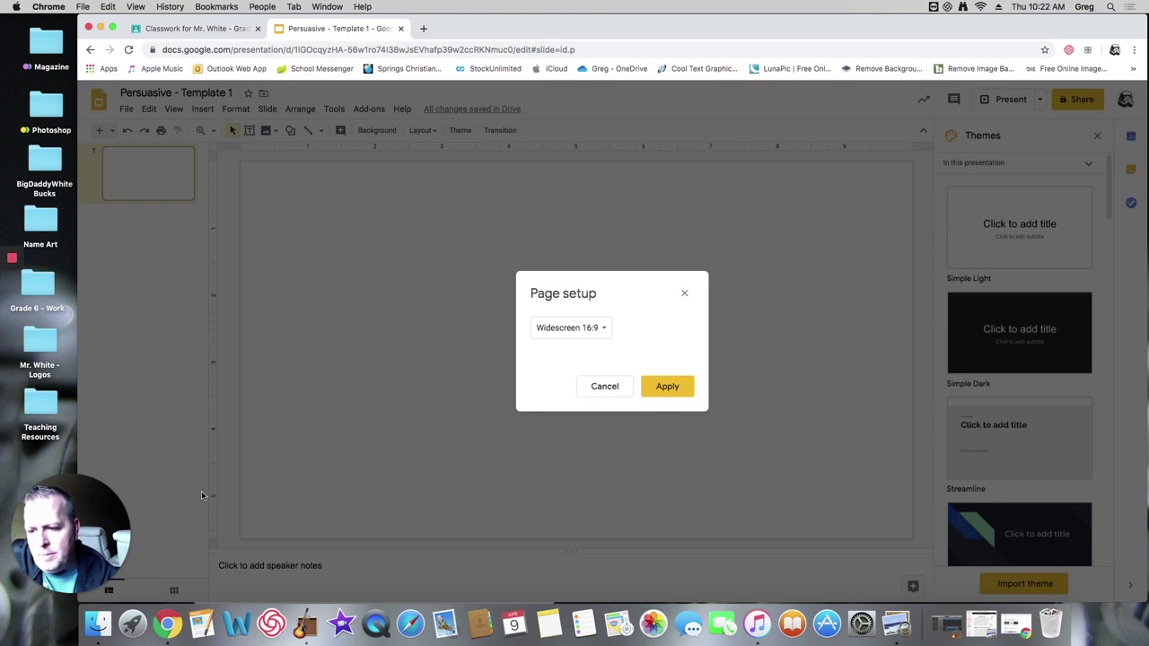
left_click(605, 330)
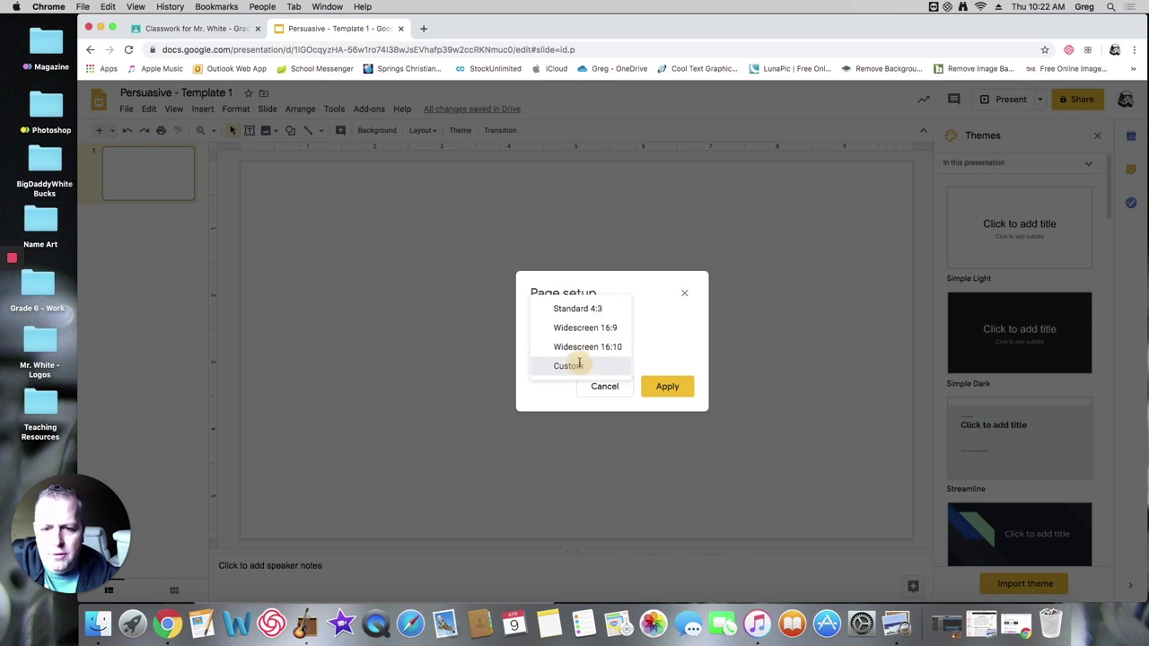
left_click(582, 366)
double_click(544, 361)
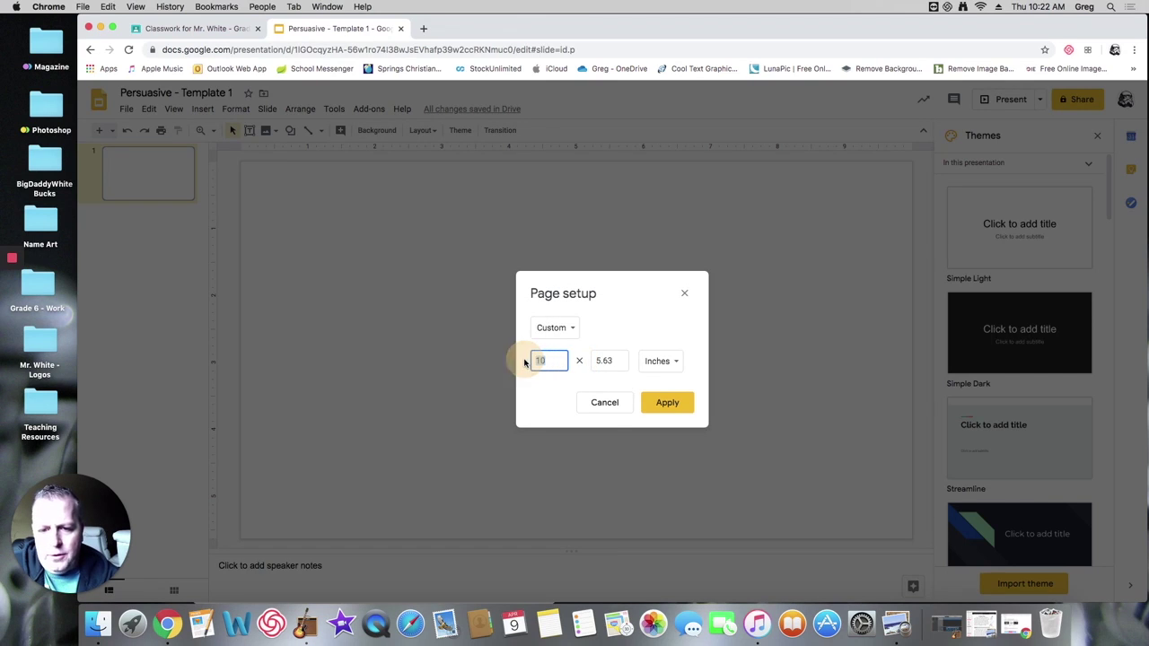
type("8.5")
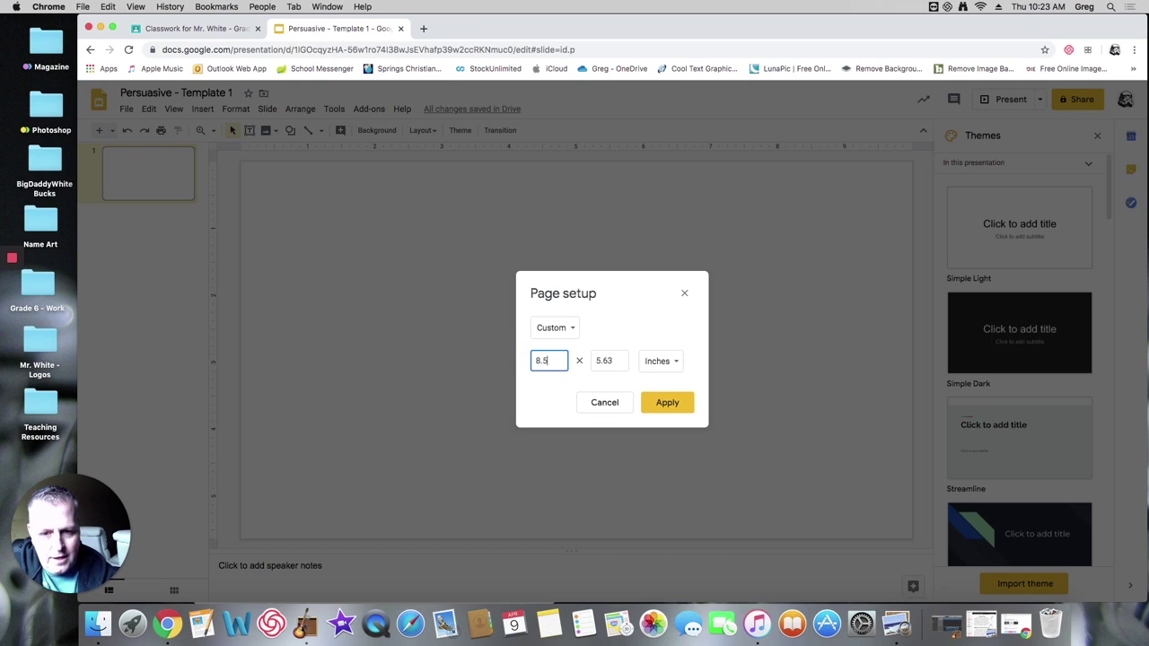
left_click(613, 362)
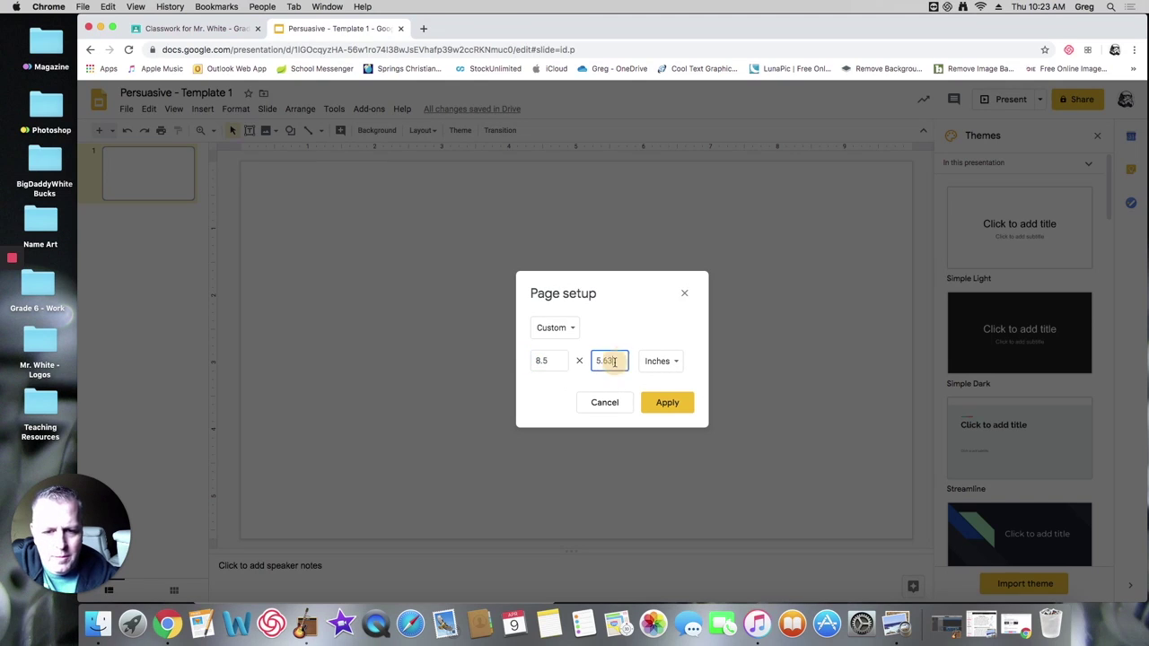
double_click(615, 360)
type("11")
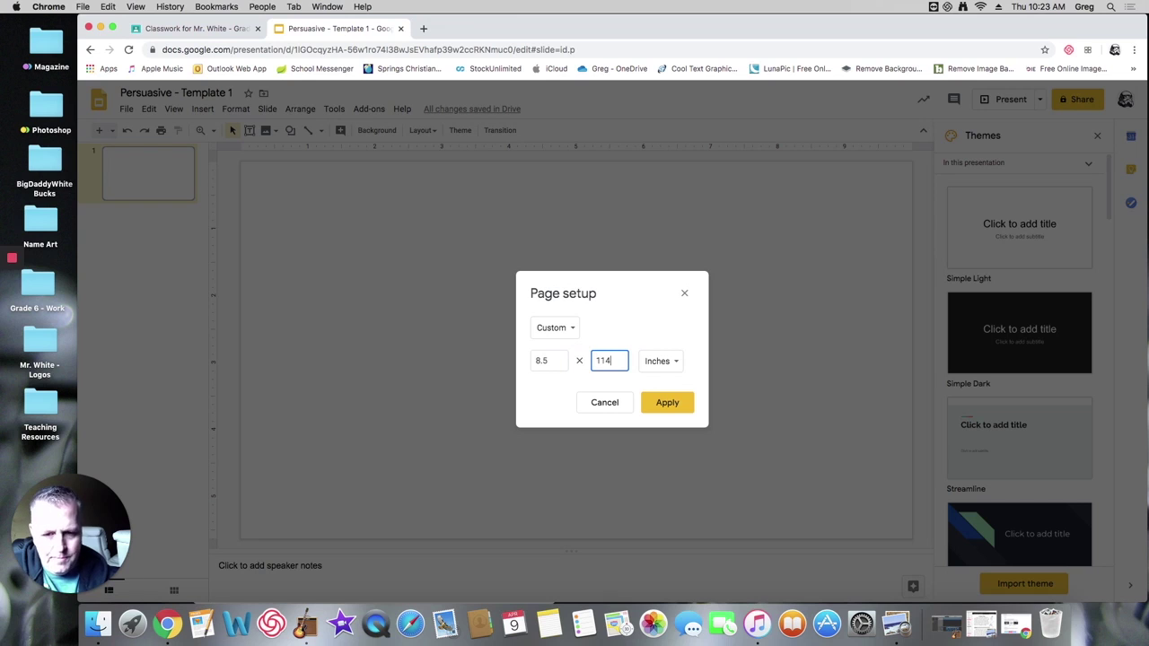
left_click(667, 403)
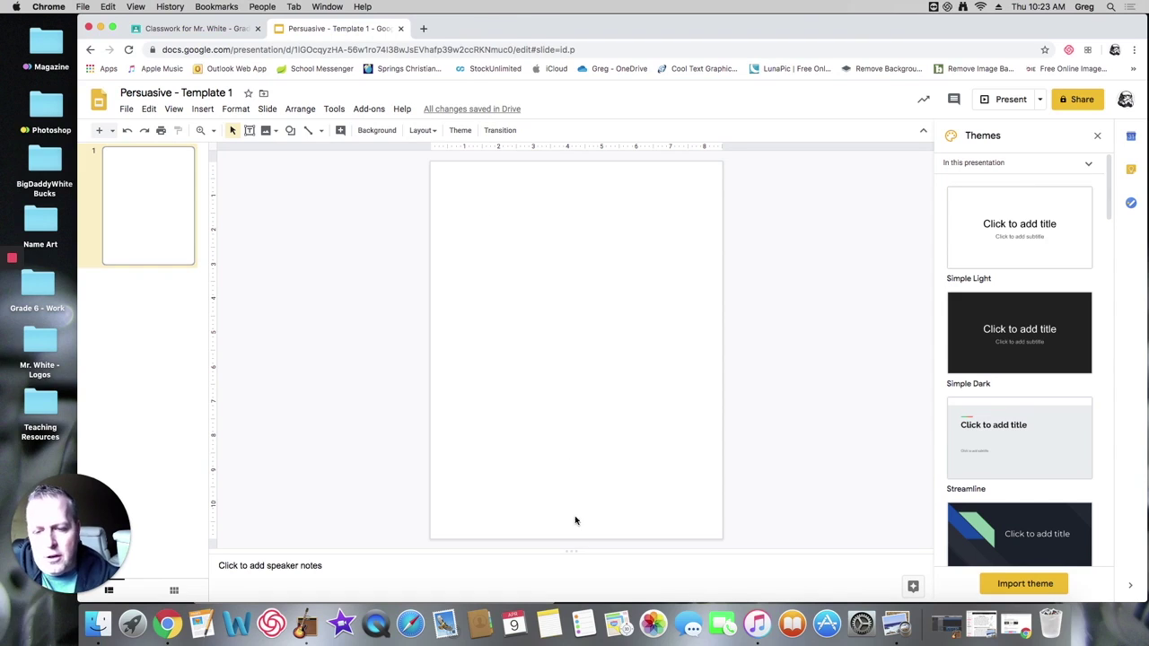
Draw a wide text box across the top of the slide.
left_click(250, 132)
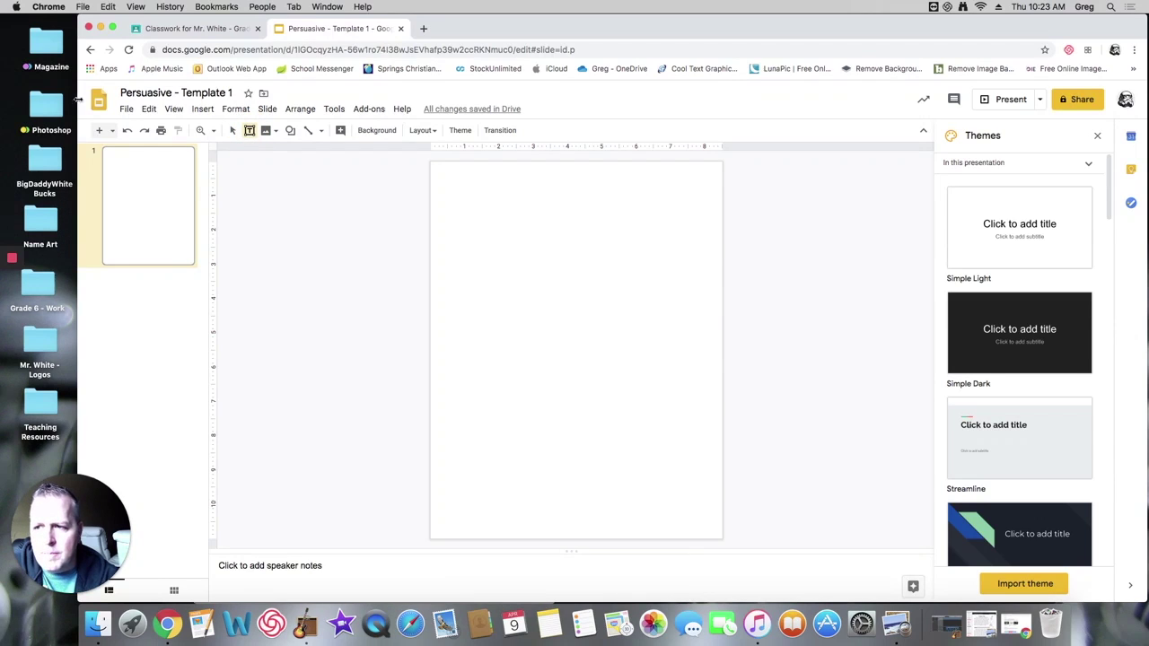
left_click_drag(75, 102, 25, 103)
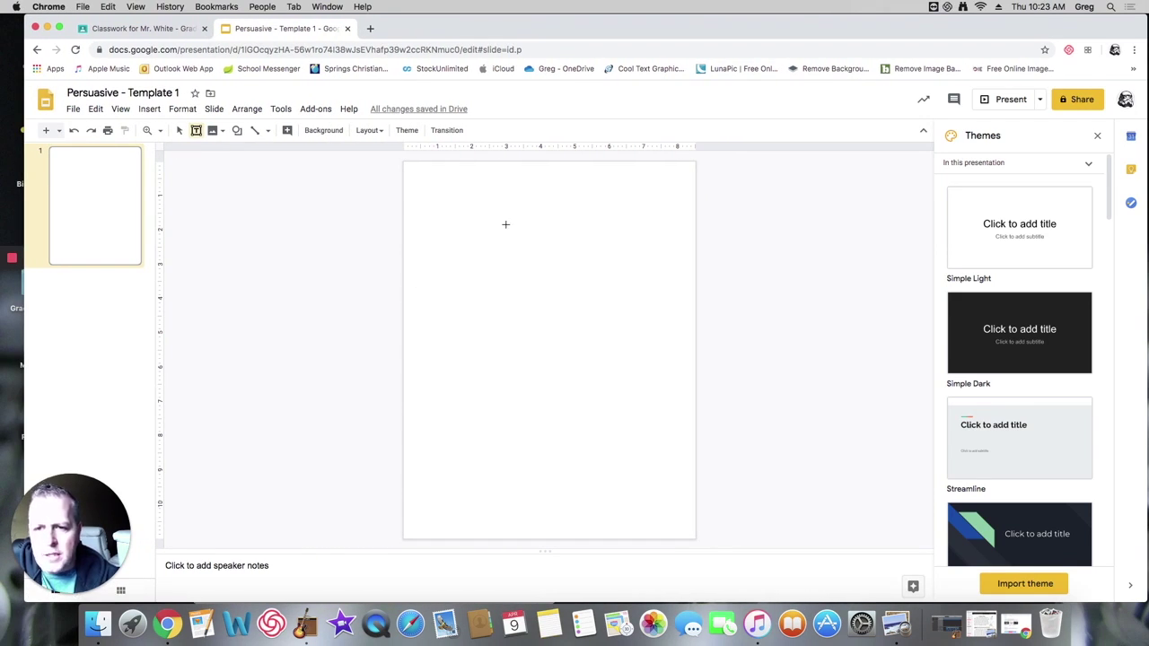
left_click_drag(437, 173, 665, 198)
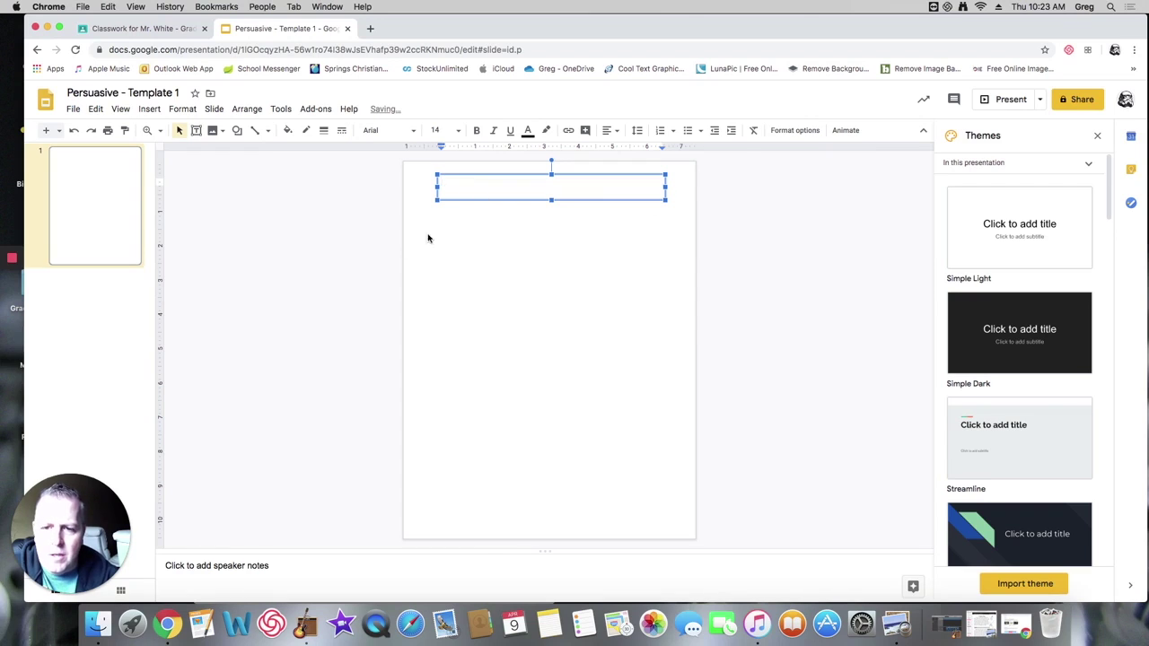
left_click(474, 245)
Give the top text box a black 2px border.
left_click(467, 186)
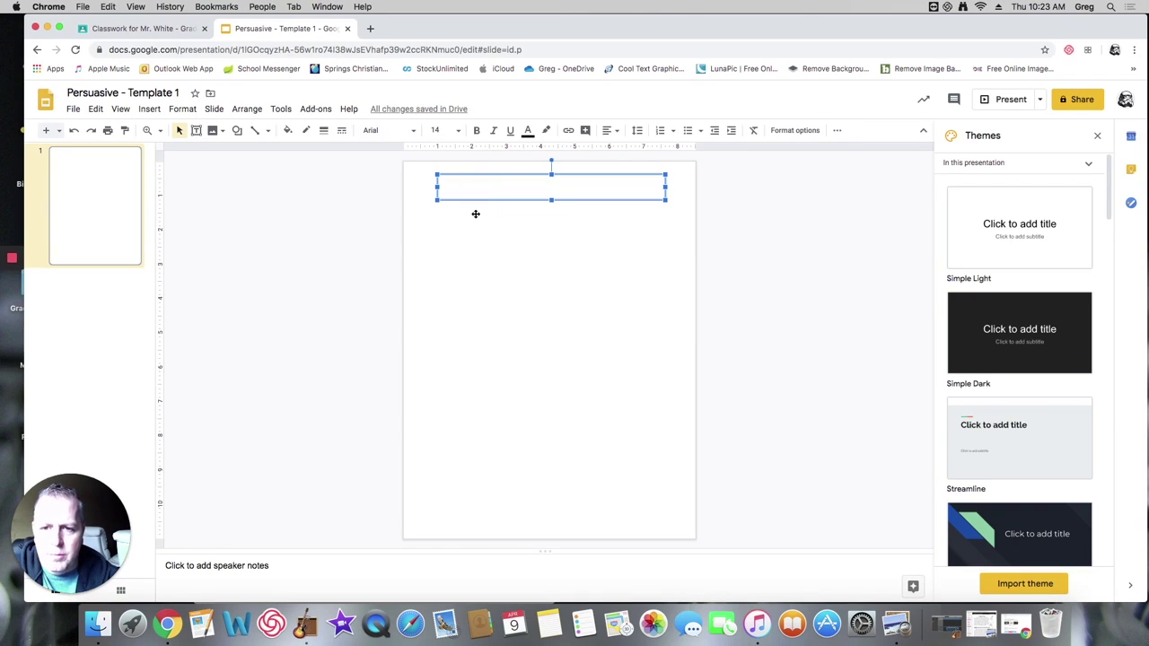
left_click(307, 131)
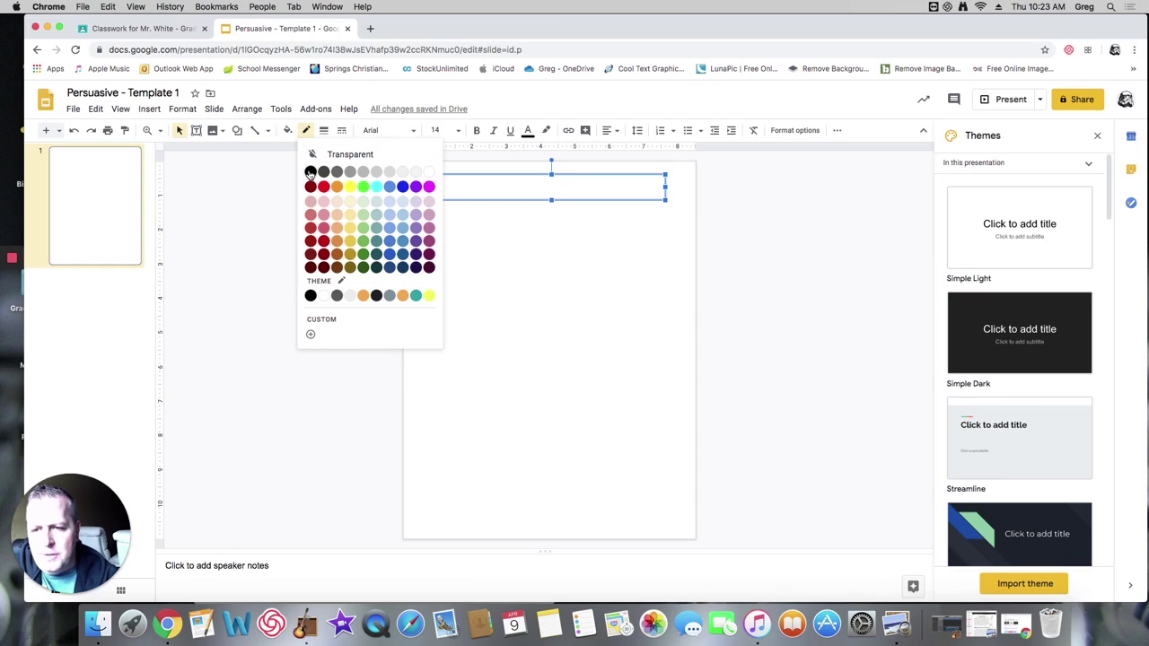
left_click(309, 171)
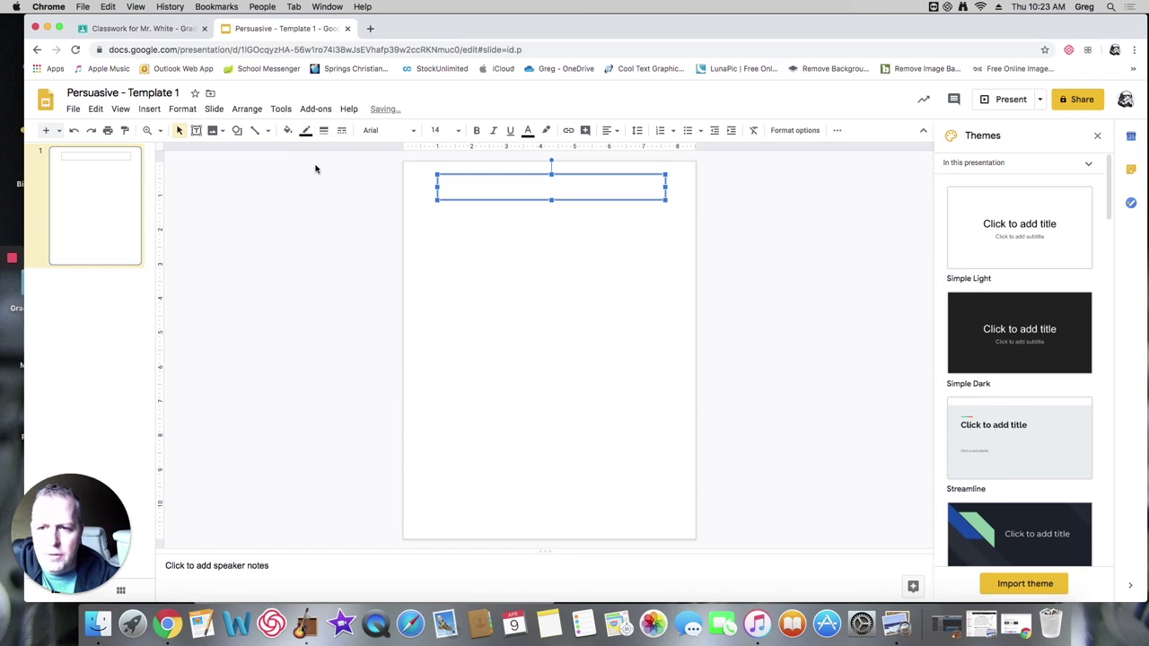
left_click(323, 131)
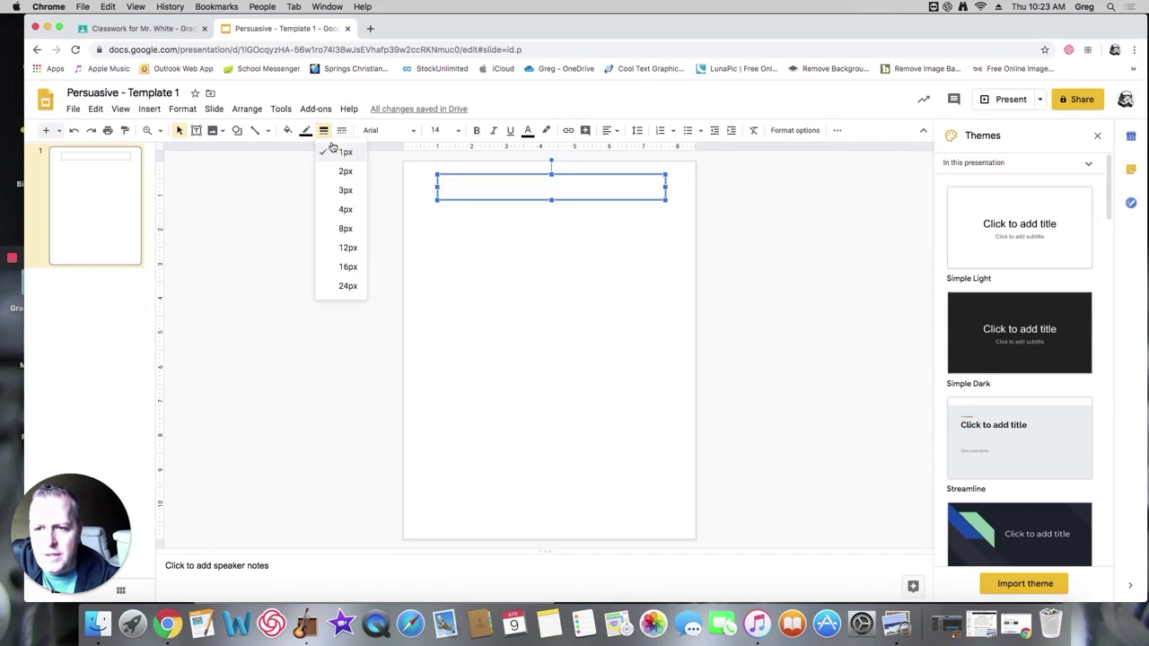
left_click(343, 208)
left_click(306, 132)
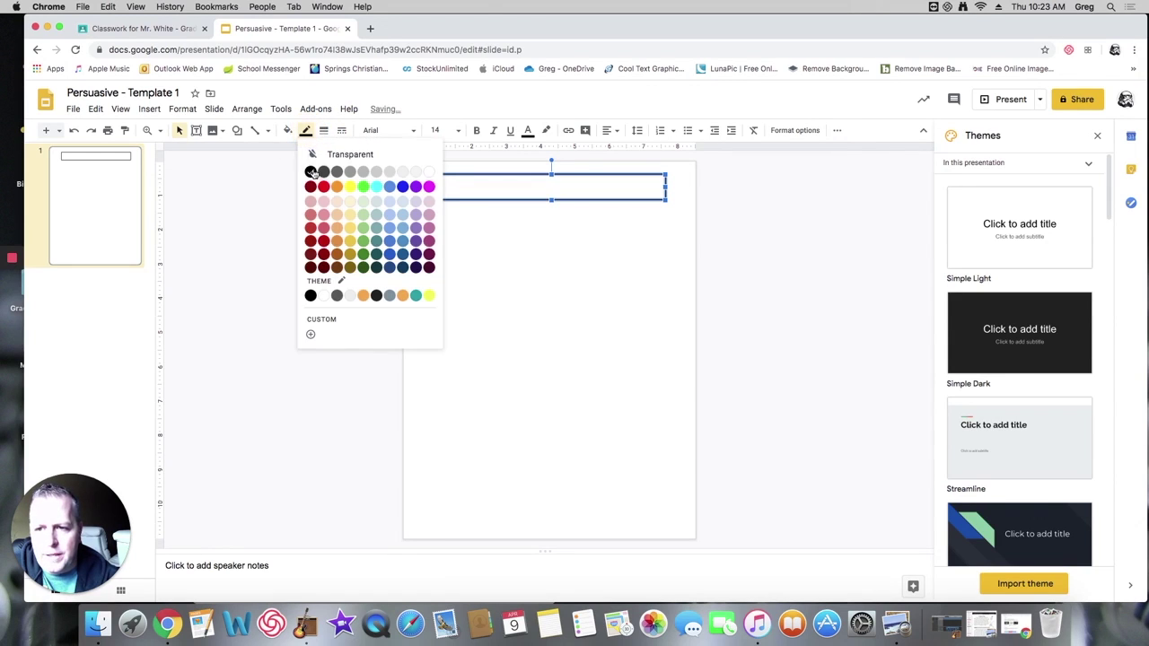
left_click(323, 130)
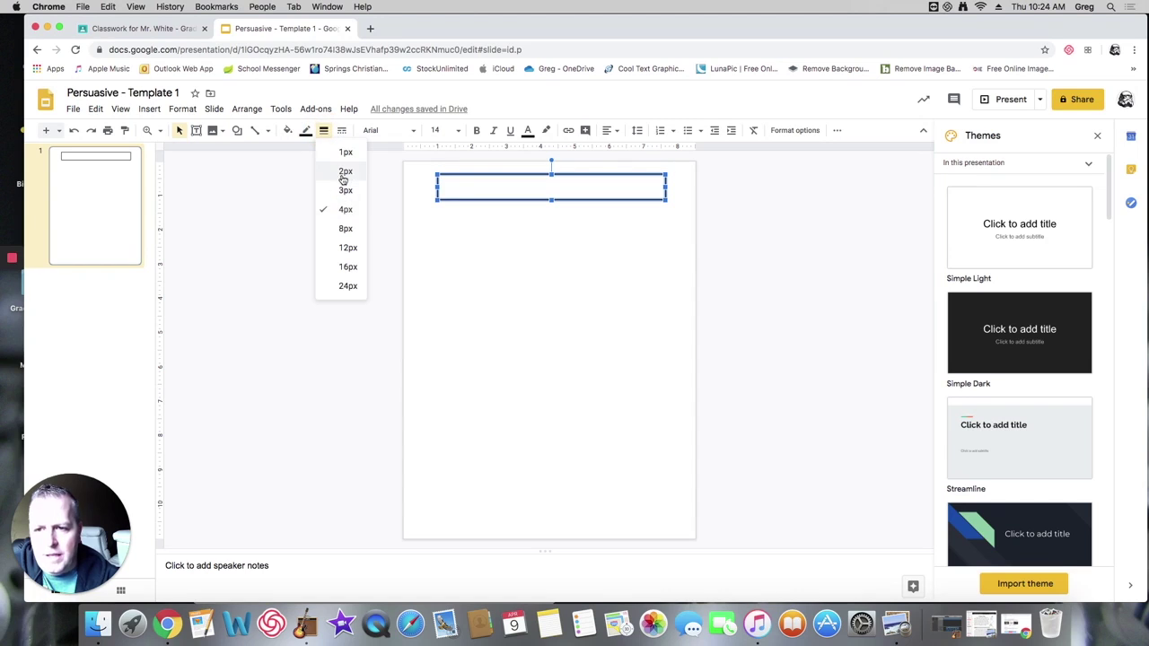
left_click(344, 171)
left_click(439, 256)
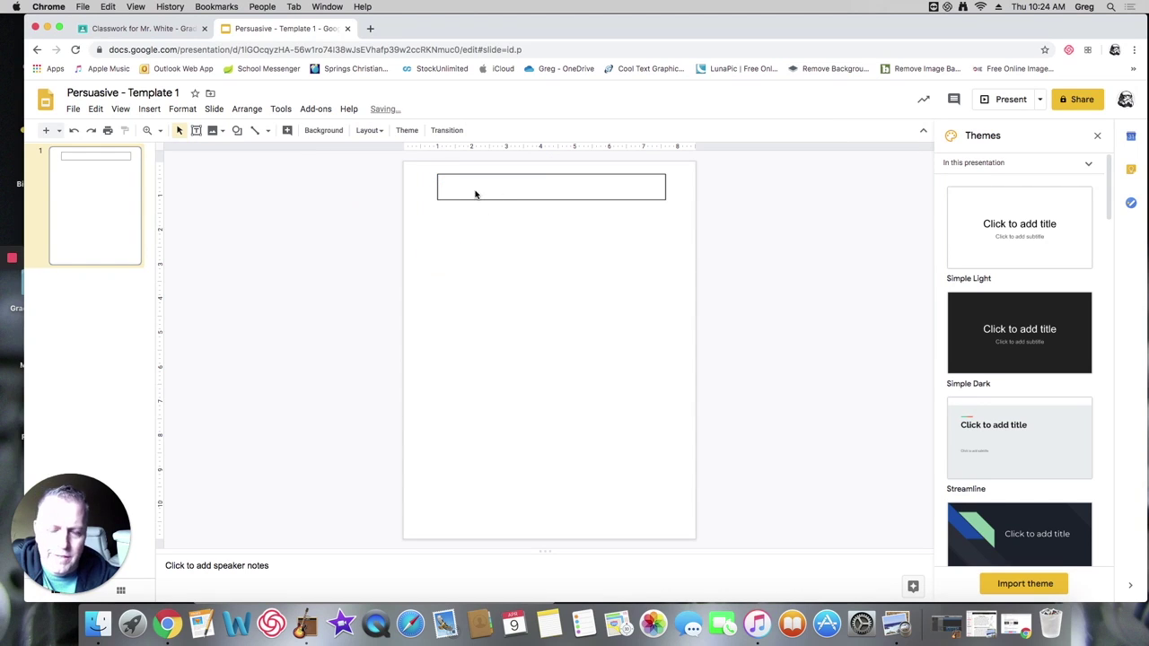
Nudge the box down slightly and type 'Topic:' inside it.
left_click_drag(528, 197, 529, 200)
left_click(452, 185)
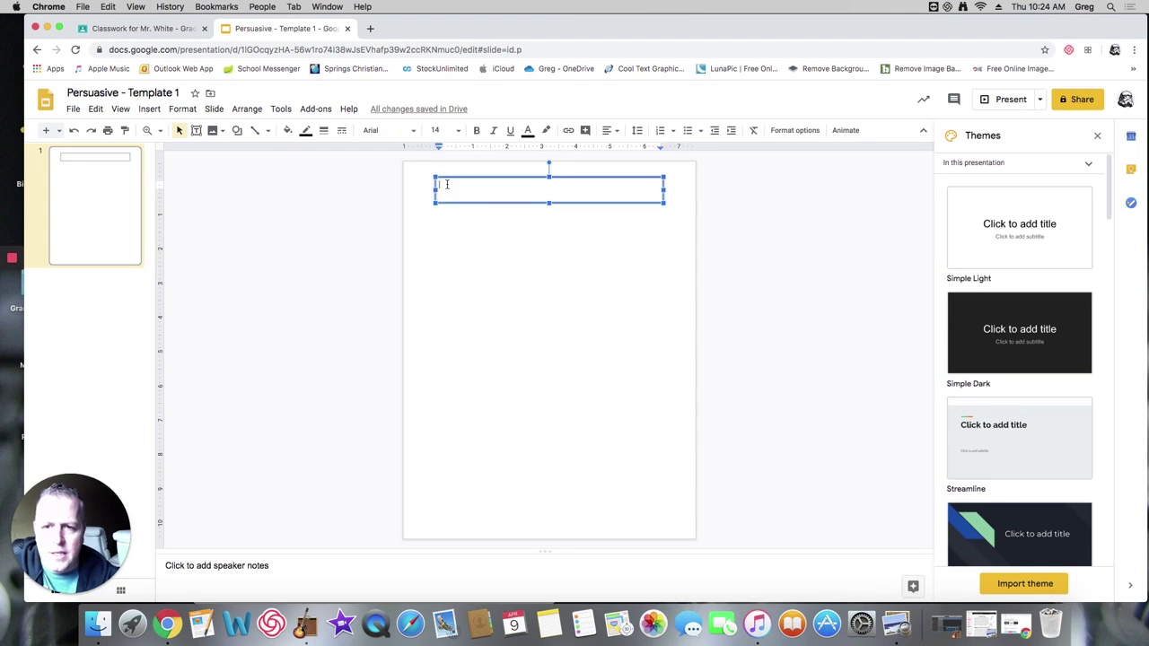
type("Topic")
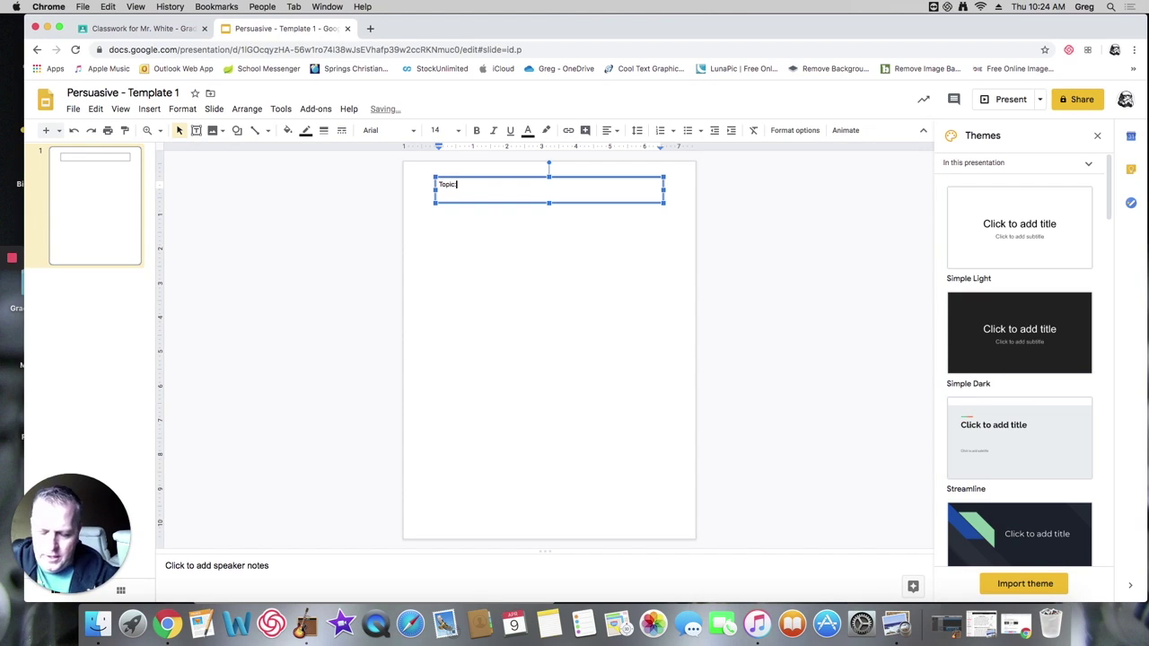
type(":")
left_click(352, 178)
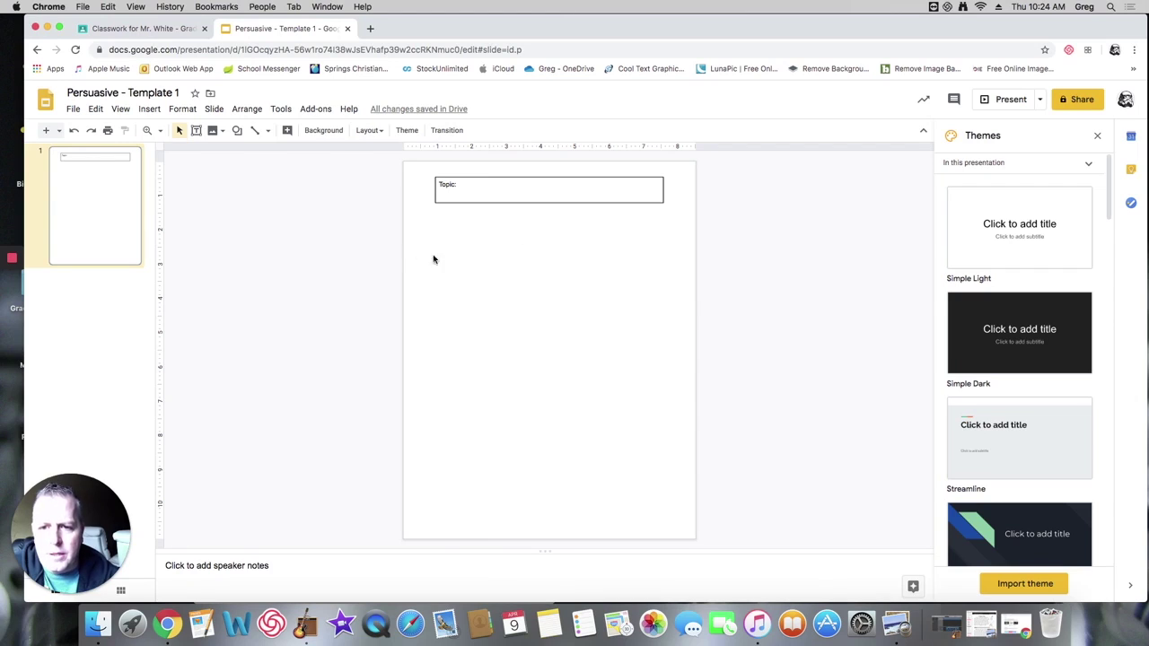
Draw a small text box under the Topic box reading 'Subtopic 1'.
left_click(197, 131)
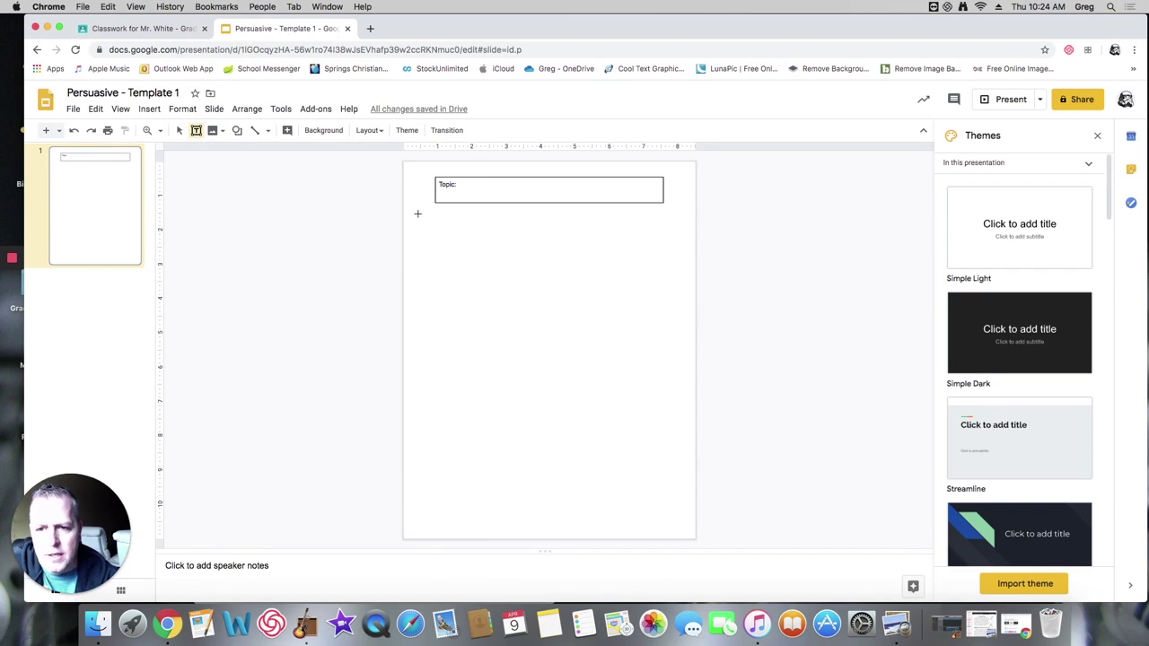
left_click_drag(422, 214, 507, 237)
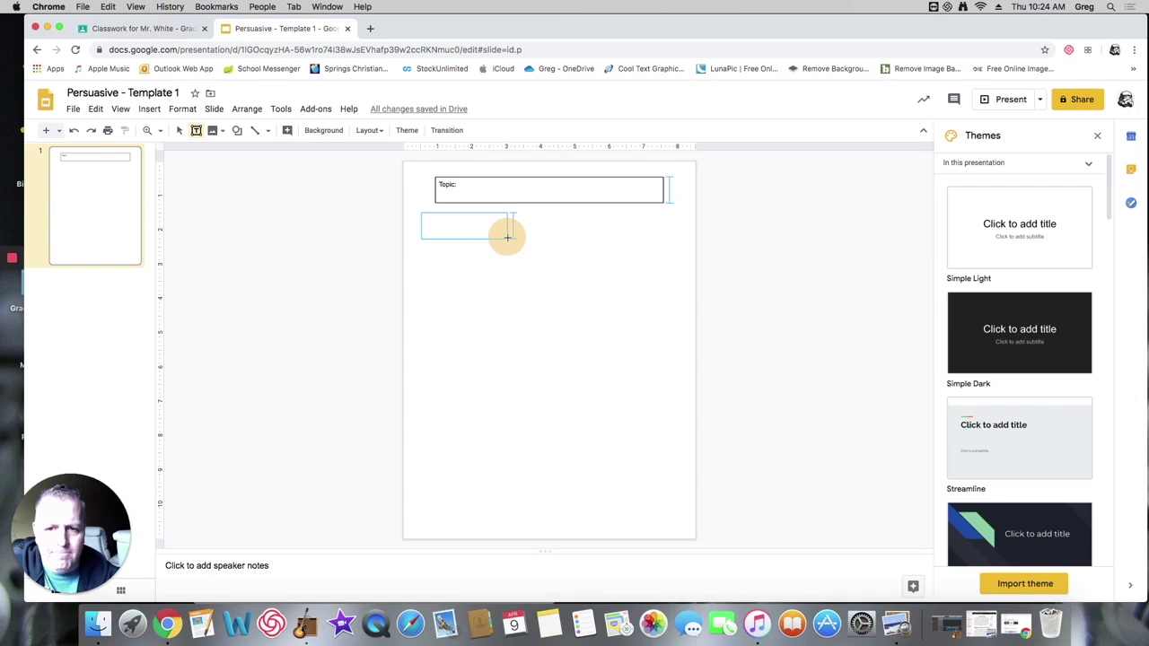
left_click_drag(507, 237, 507, 238)
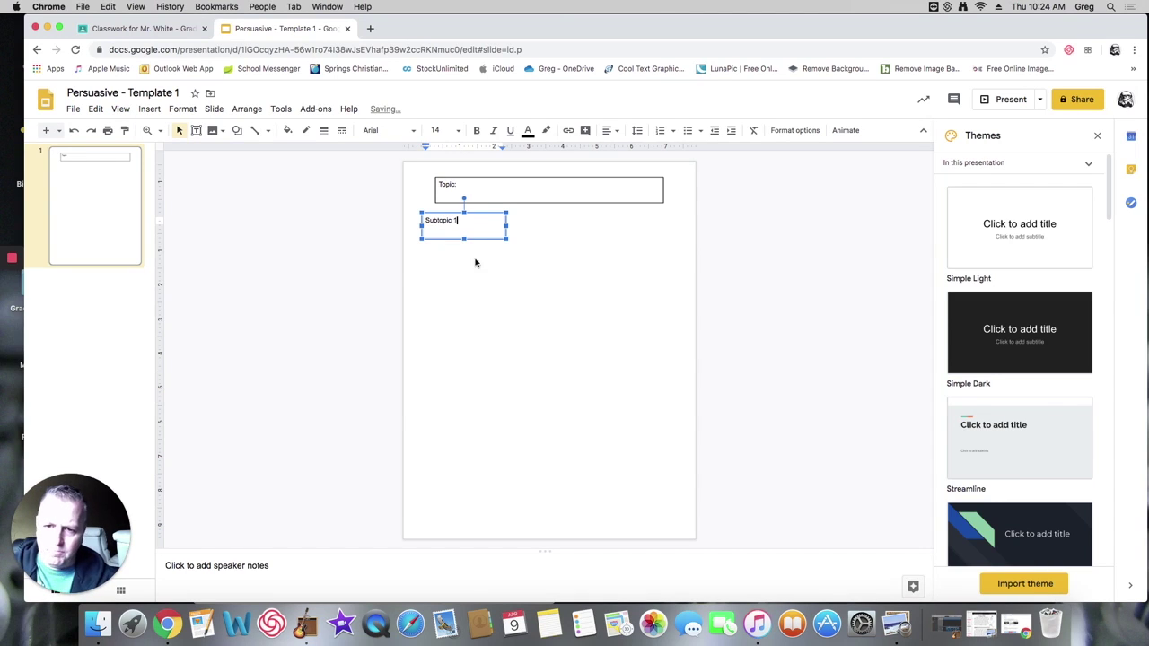
type("Subtopic 1")
left_click(477, 264)
Give the Subtopic 1 box a black outline with a chosen border weight.
left_click(464, 227)
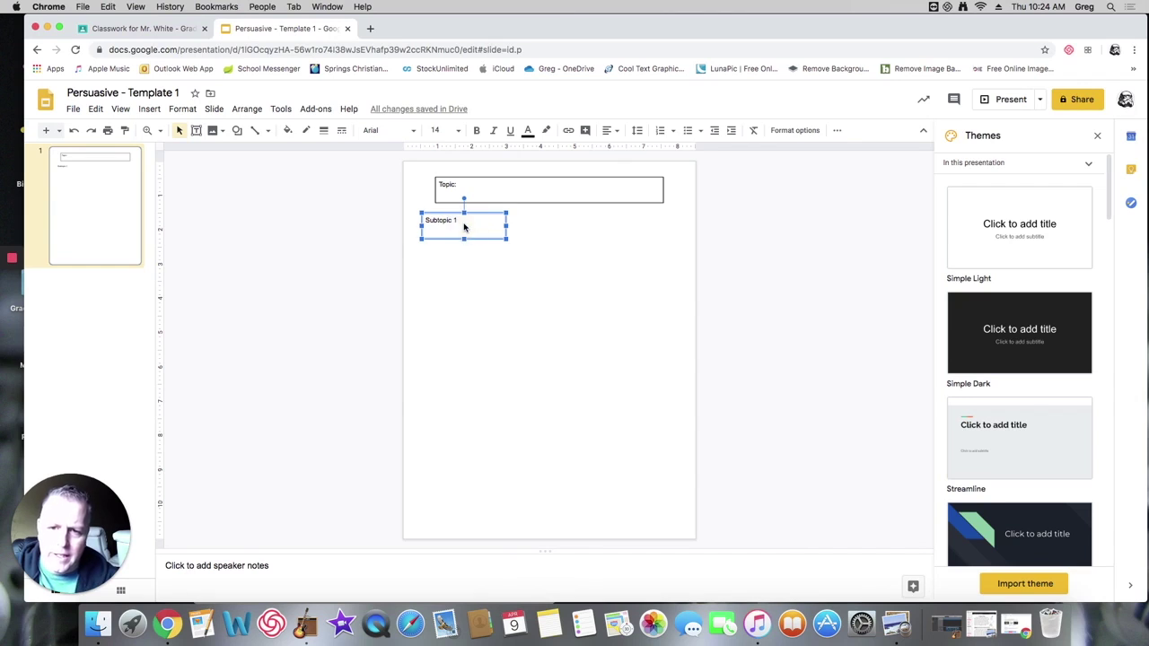
left_click(306, 132)
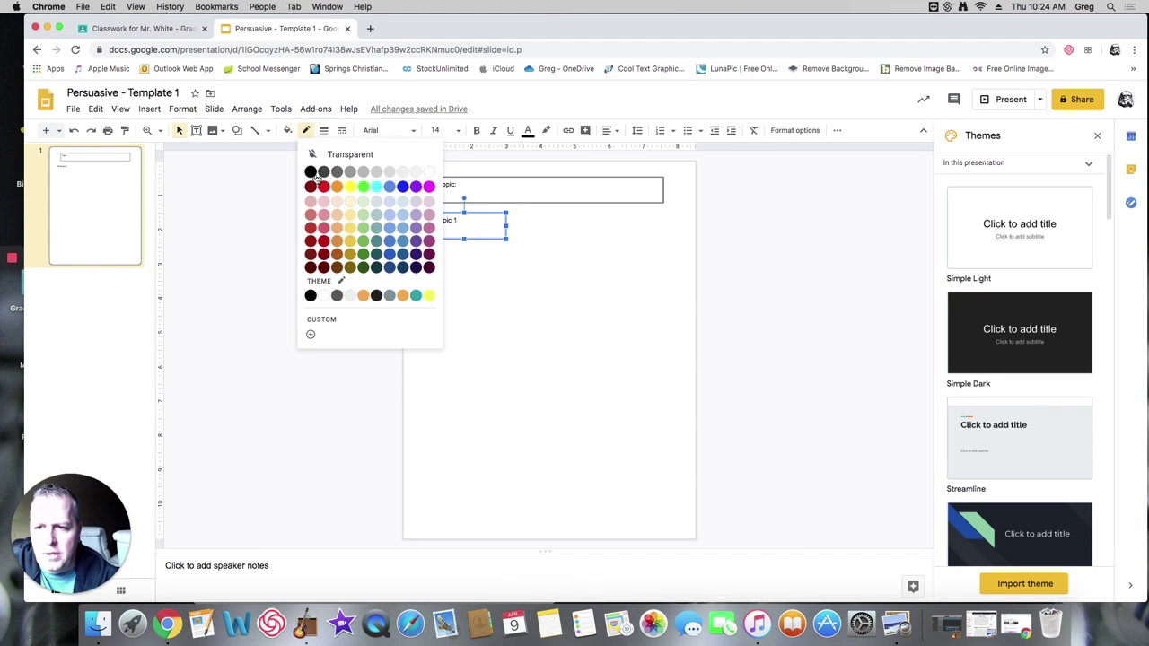
left_click(310, 172)
left_click(323, 130)
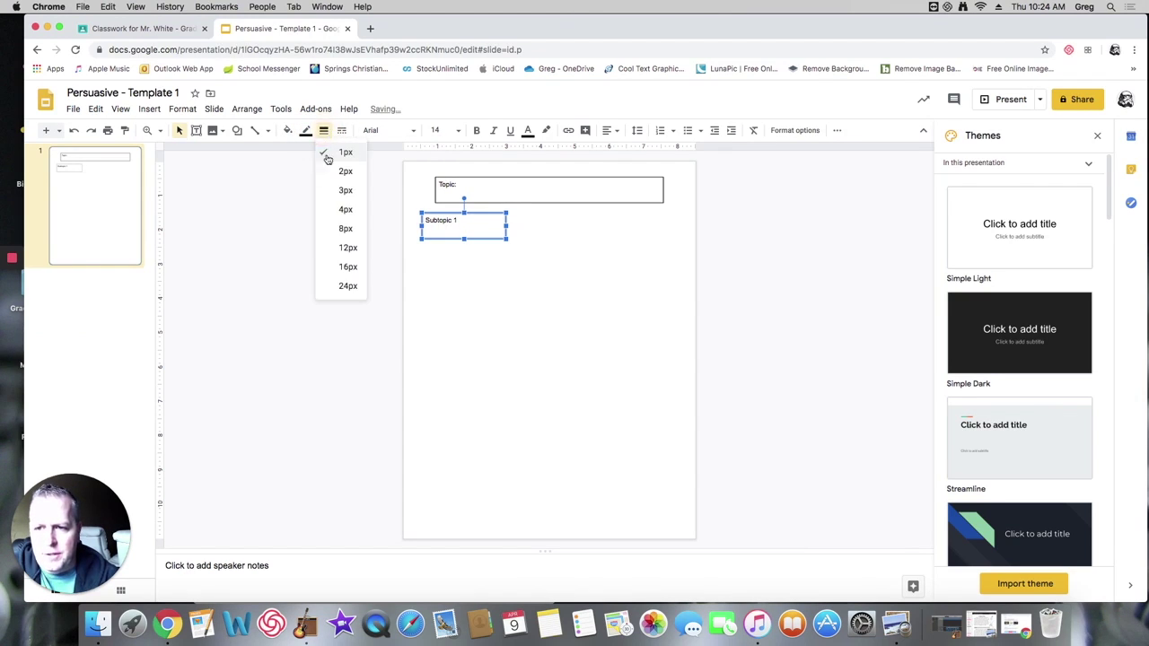
left_click(339, 174)
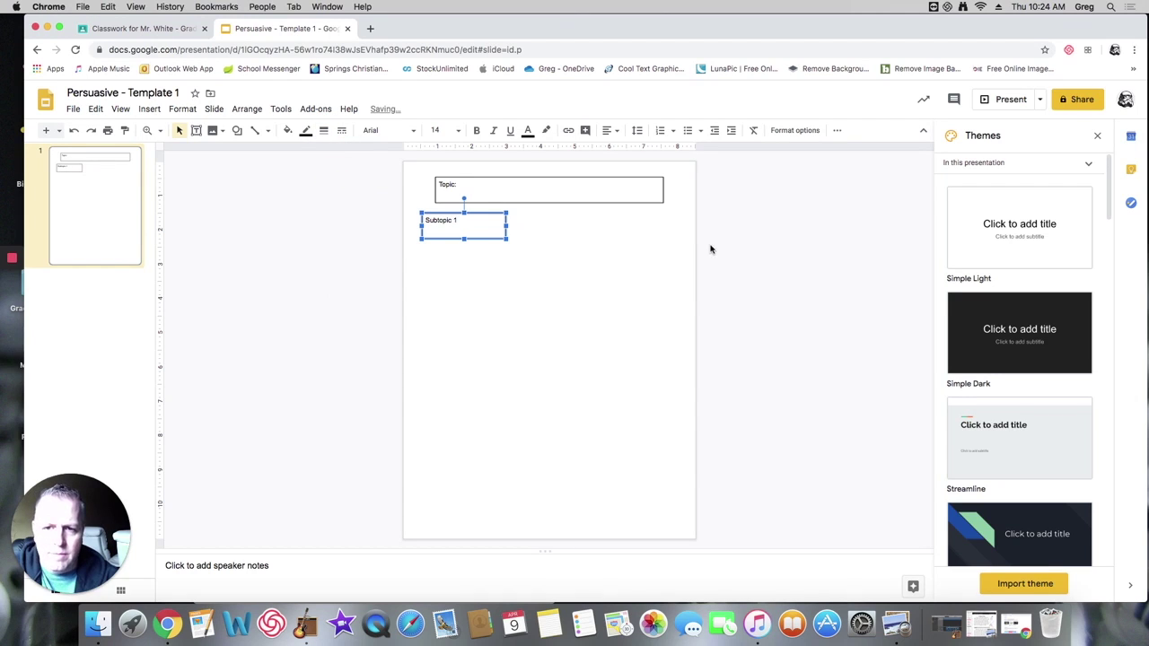
left_click(623, 246)
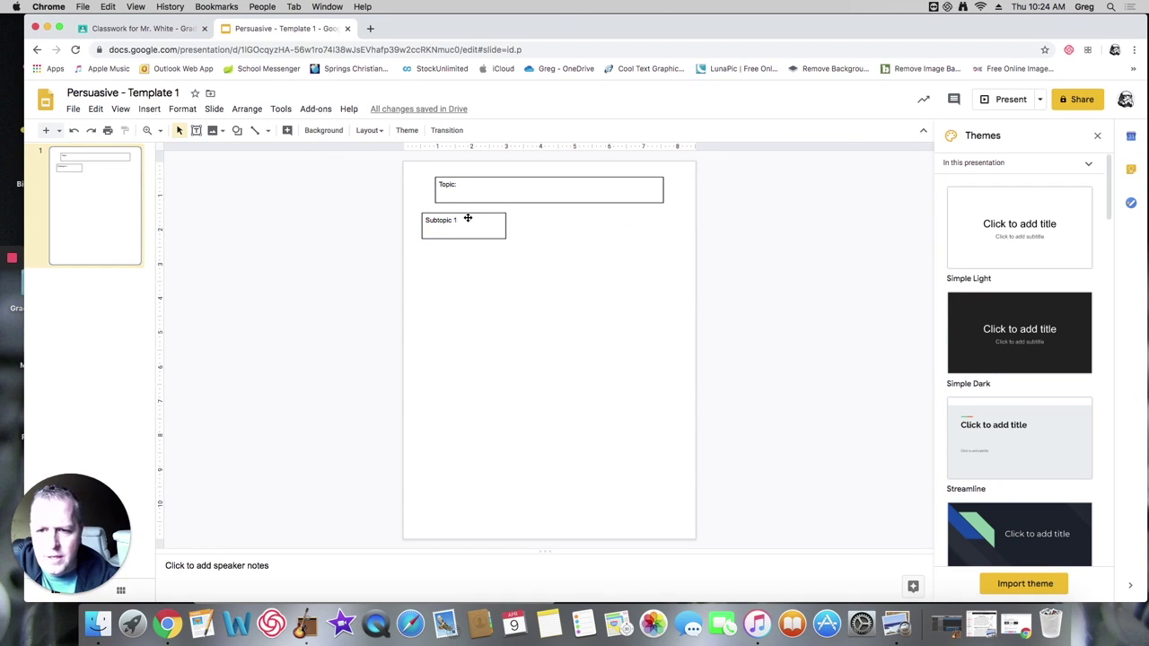
left_click(468, 215)
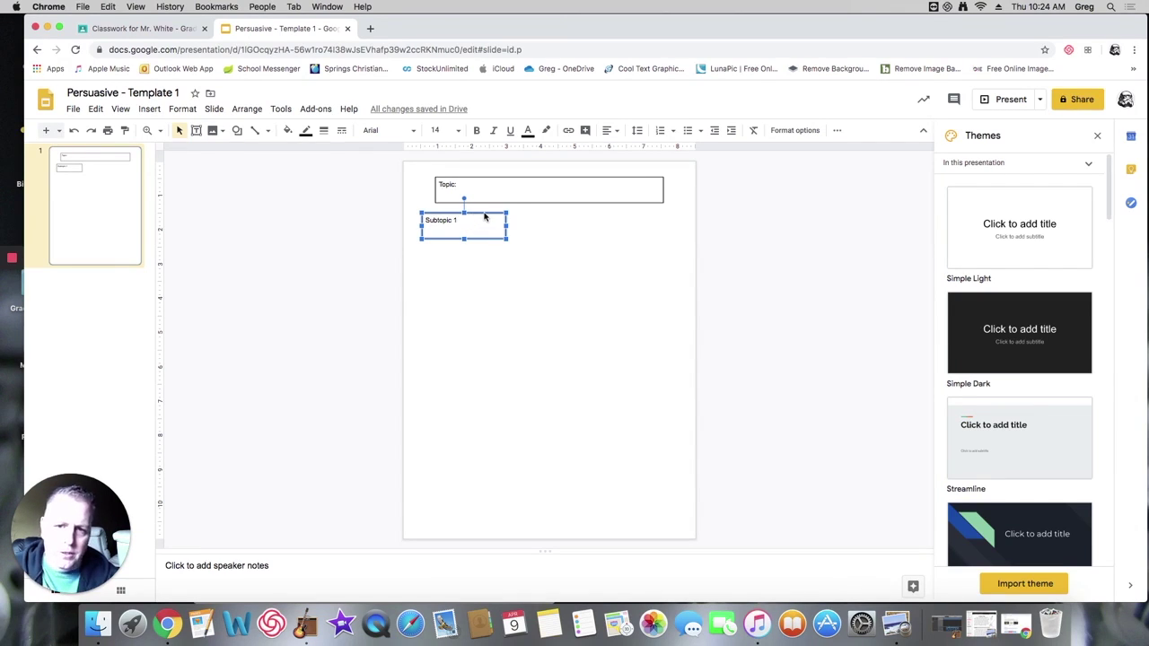
Paste two copies of the Subtopic box into a row of three and centre the row.
left_click(549, 230)
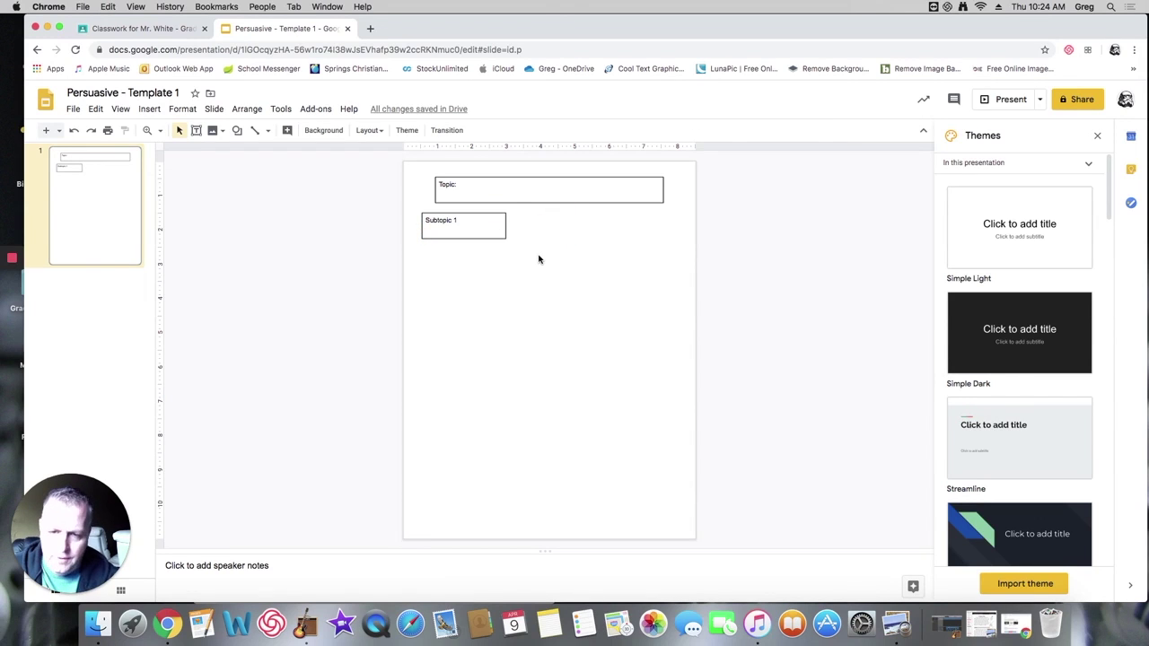
key("cmd+v")
left_click_drag(492, 218, 569, 225)
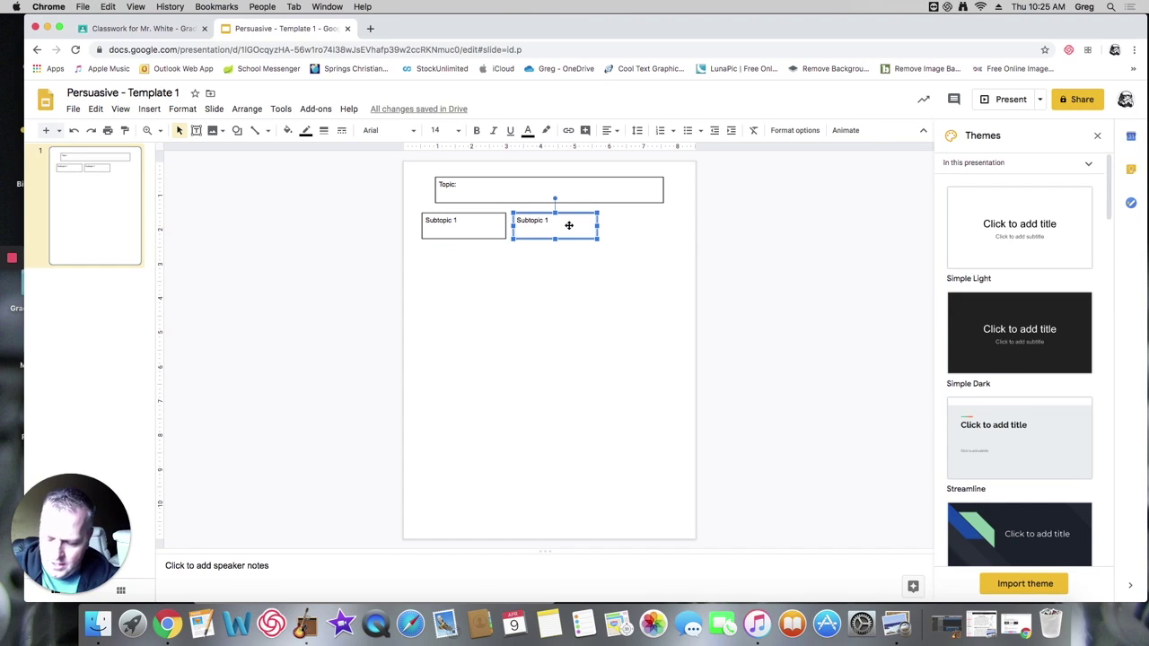
key("cmd+v")
left_click_drag(570, 219, 656, 216)
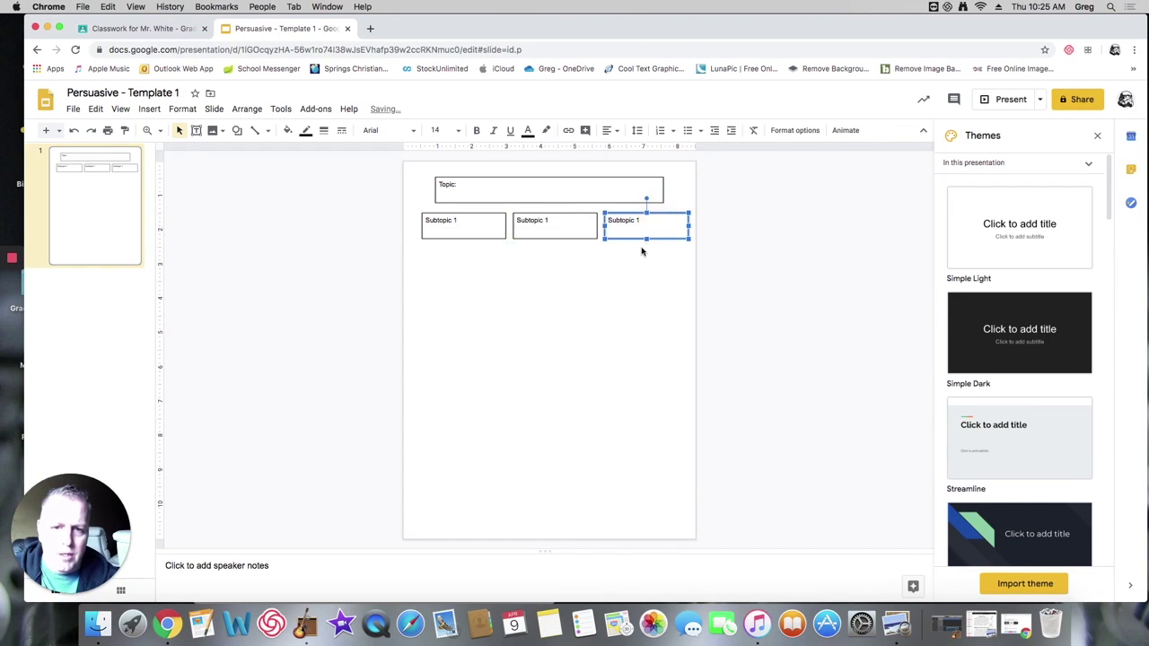
left_click(541, 227, "shift")
left_click(482, 226, "shift")
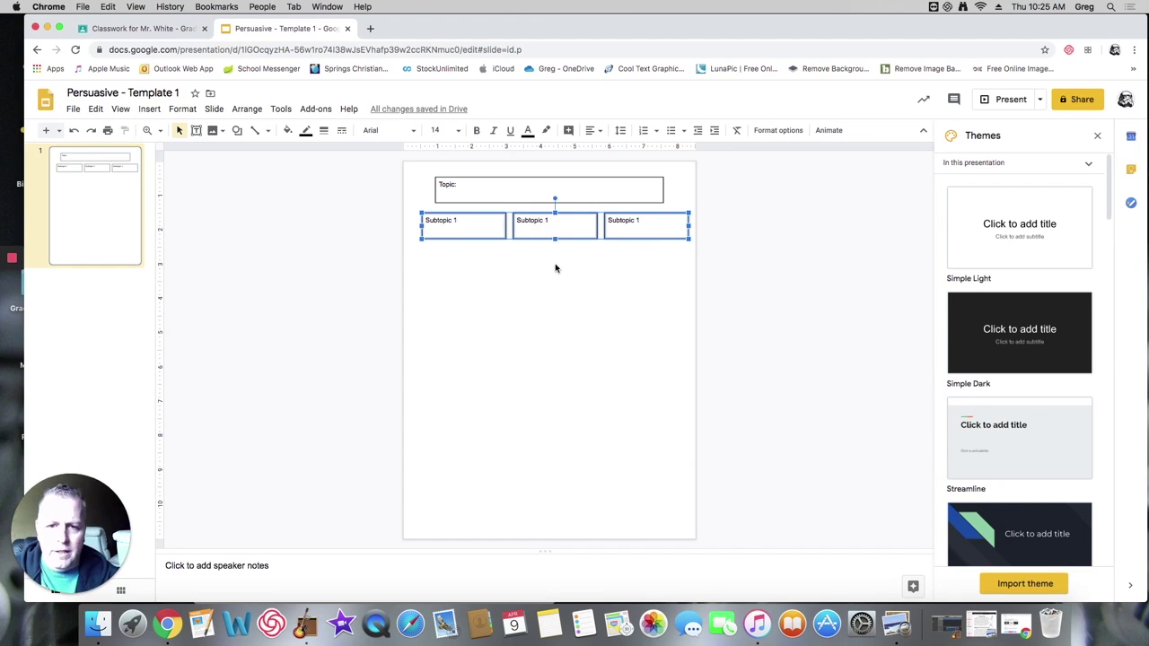
left_click_drag(576, 214, 562, 214)
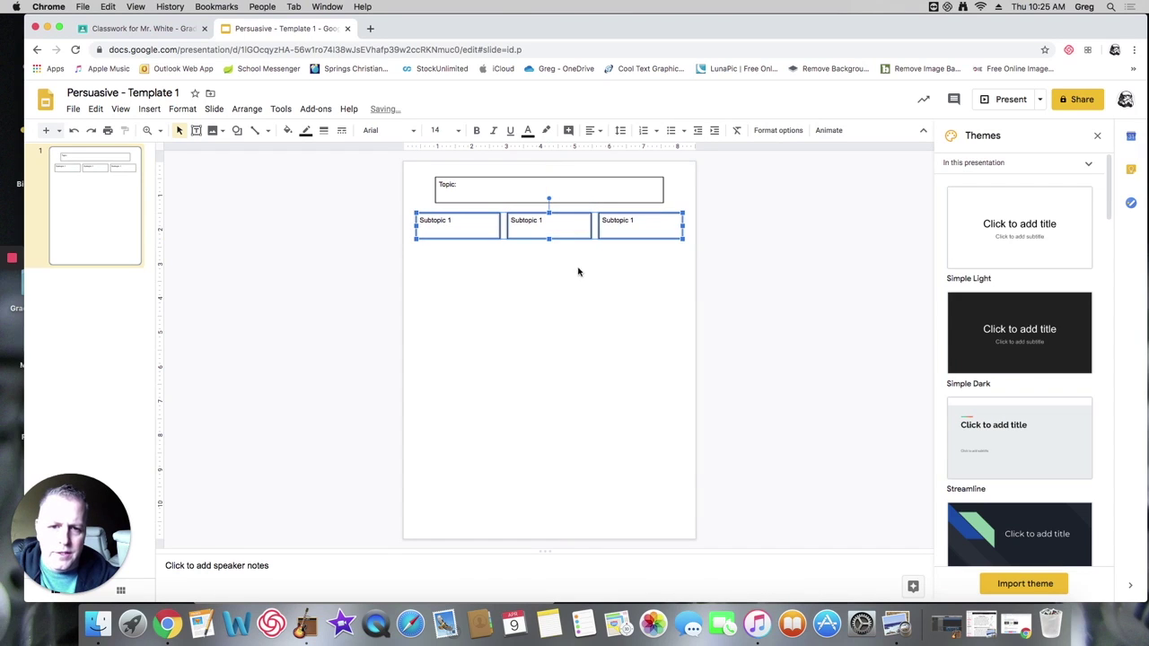
left_click(582, 276)
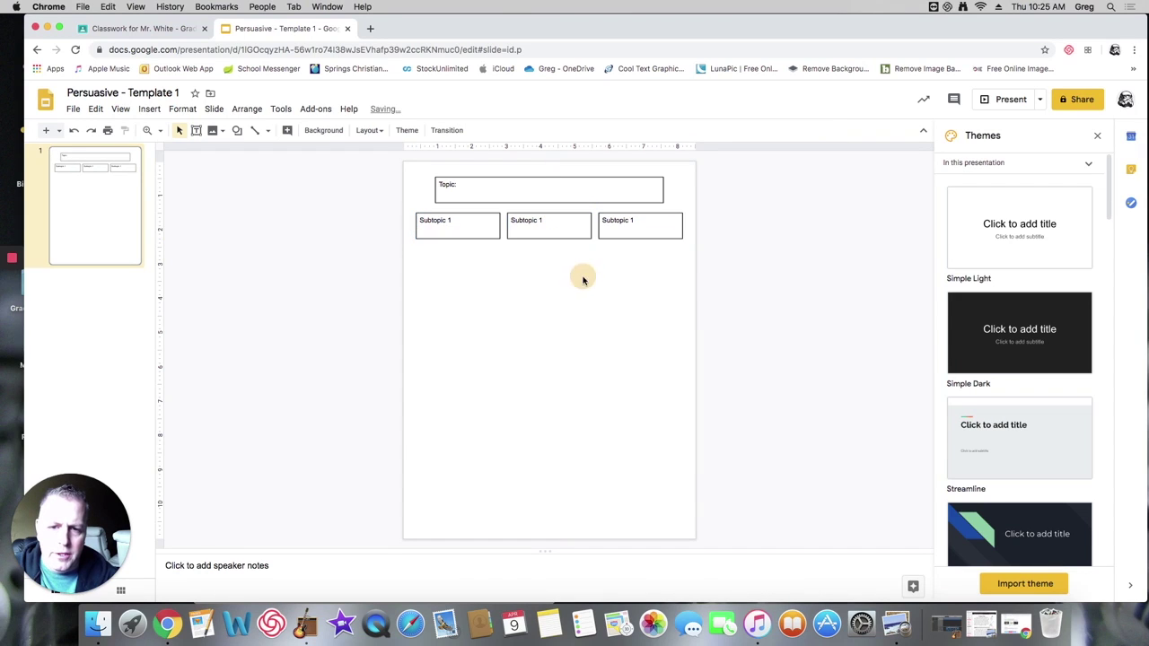
Relabel the middle and right boxes 'Subtopic 2' and 'Subtopic 3'.
left_click(541, 222)
double_click(541, 221)
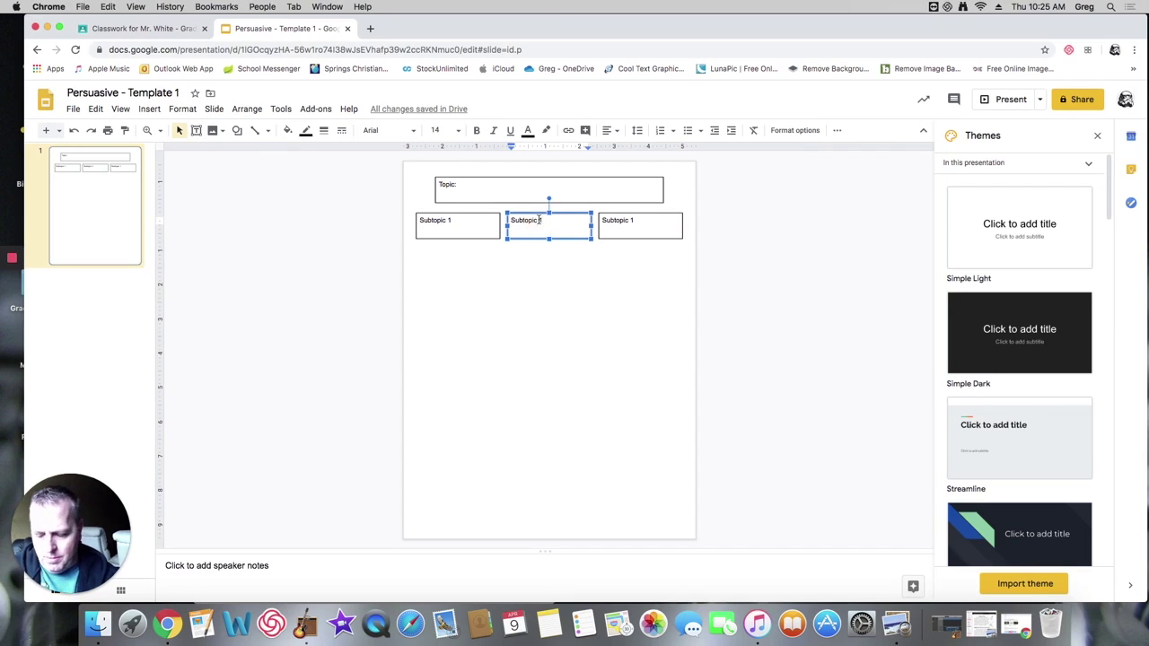
key("BackSpace")
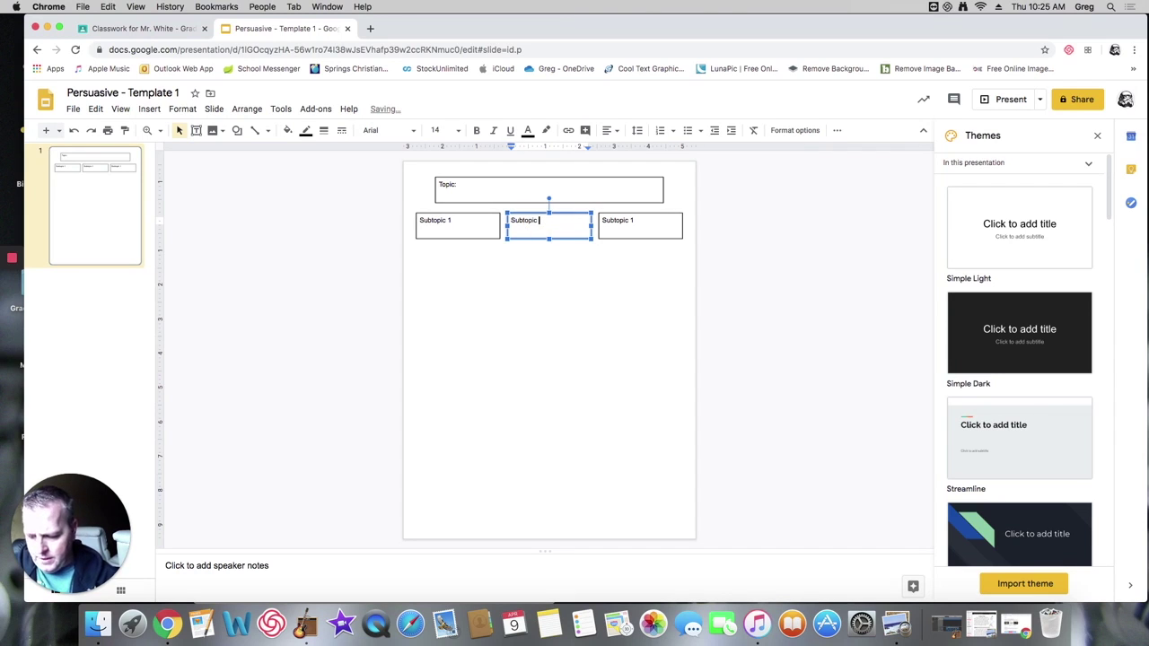
left_click(634, 222)
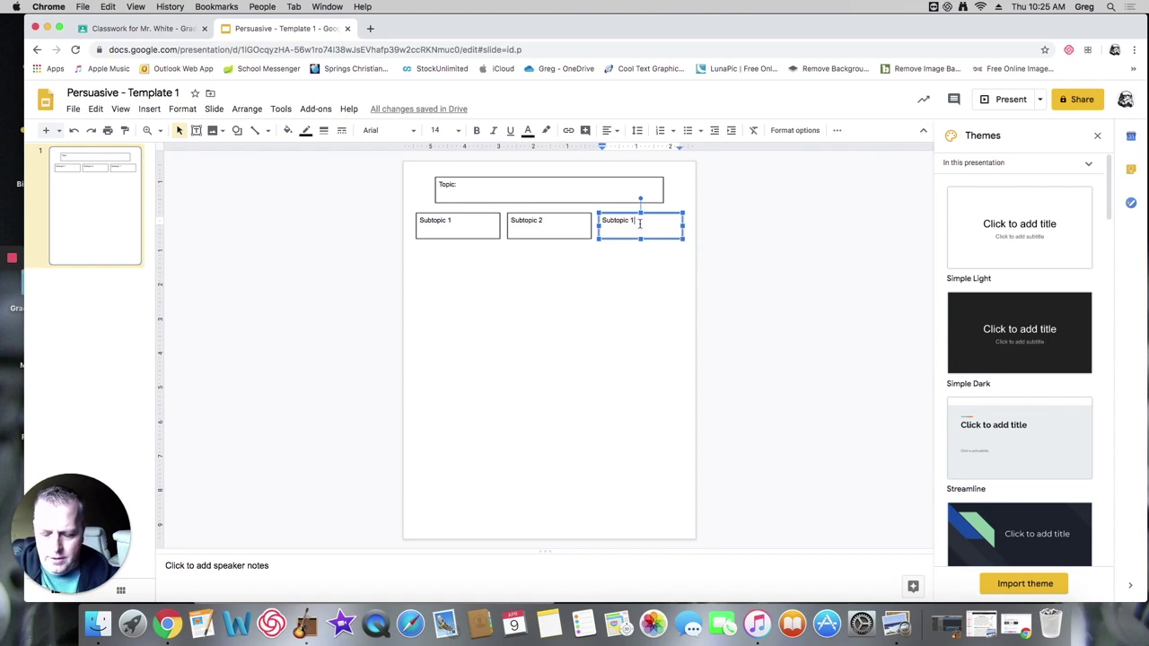
key("BackSpace")
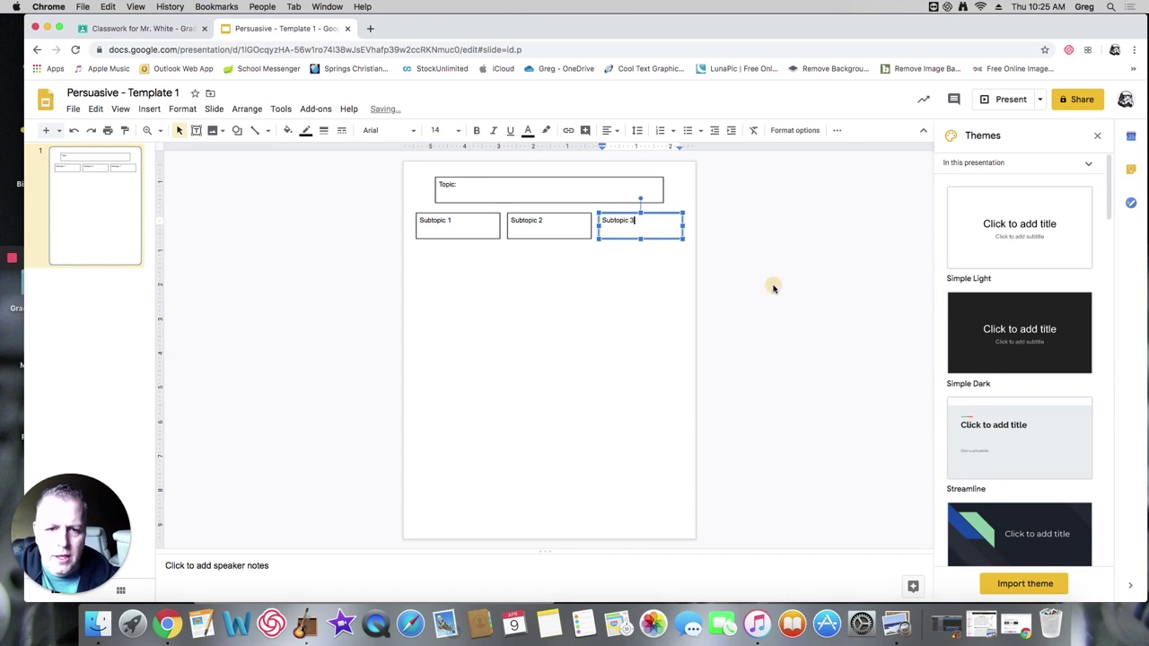
left_click(770, 282)
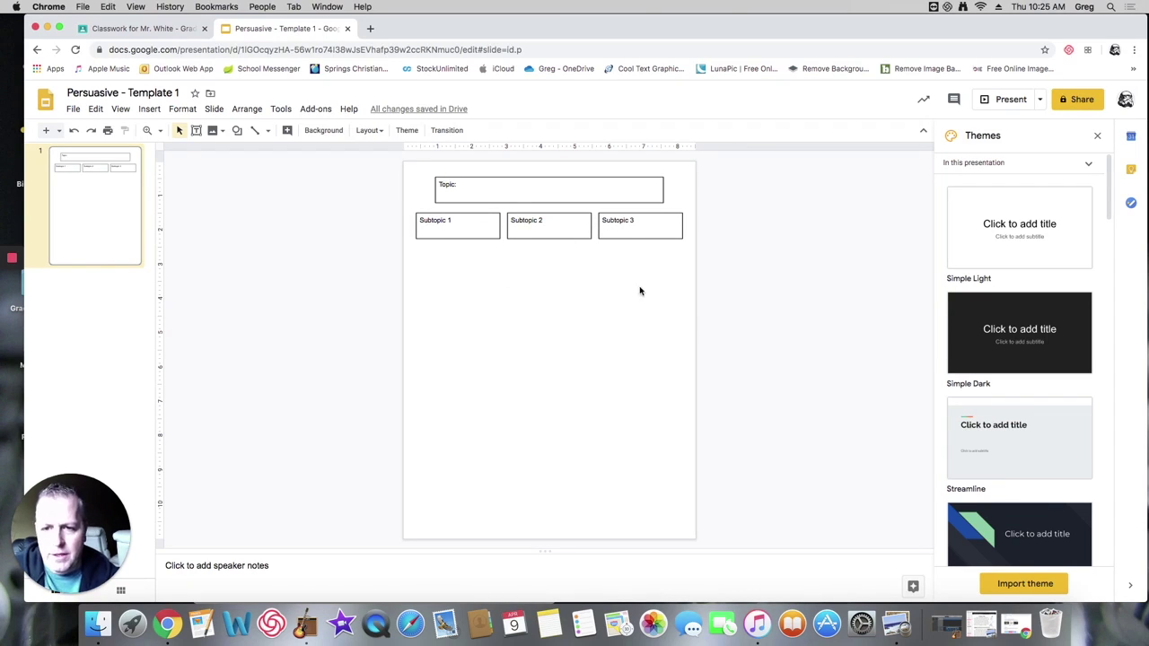
left_click(634, 228)
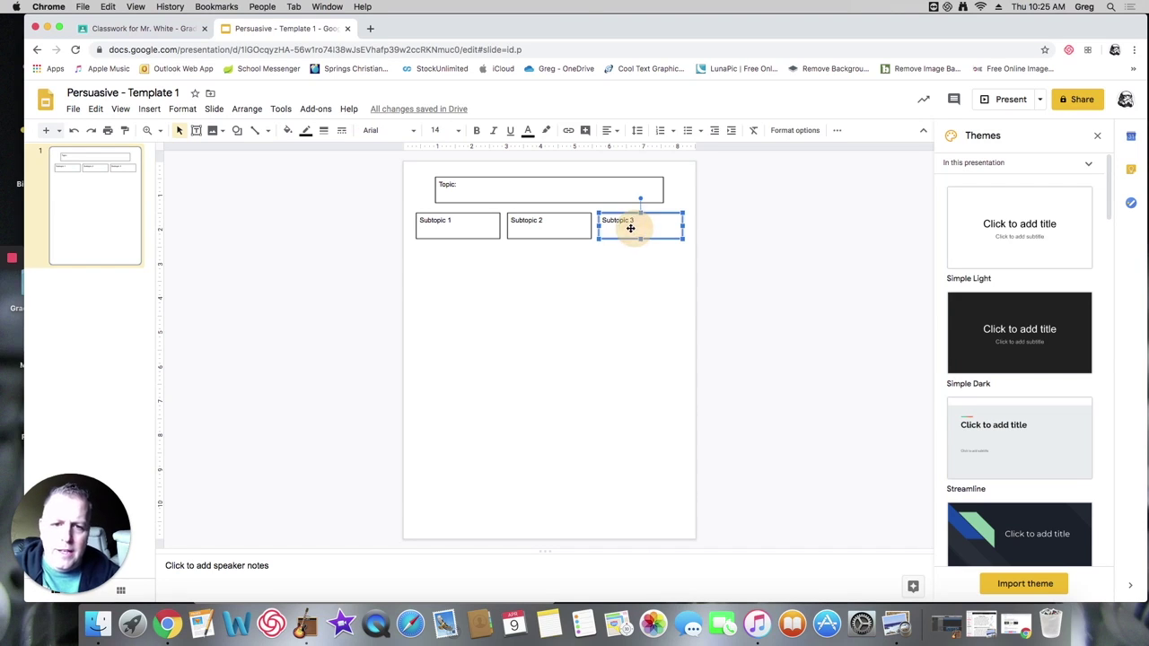
Duplicate the three subtopic boxes below the row and stretch them into tall columns.
left_click(569, 233, "shift")
left_click(477, 228, "shift")
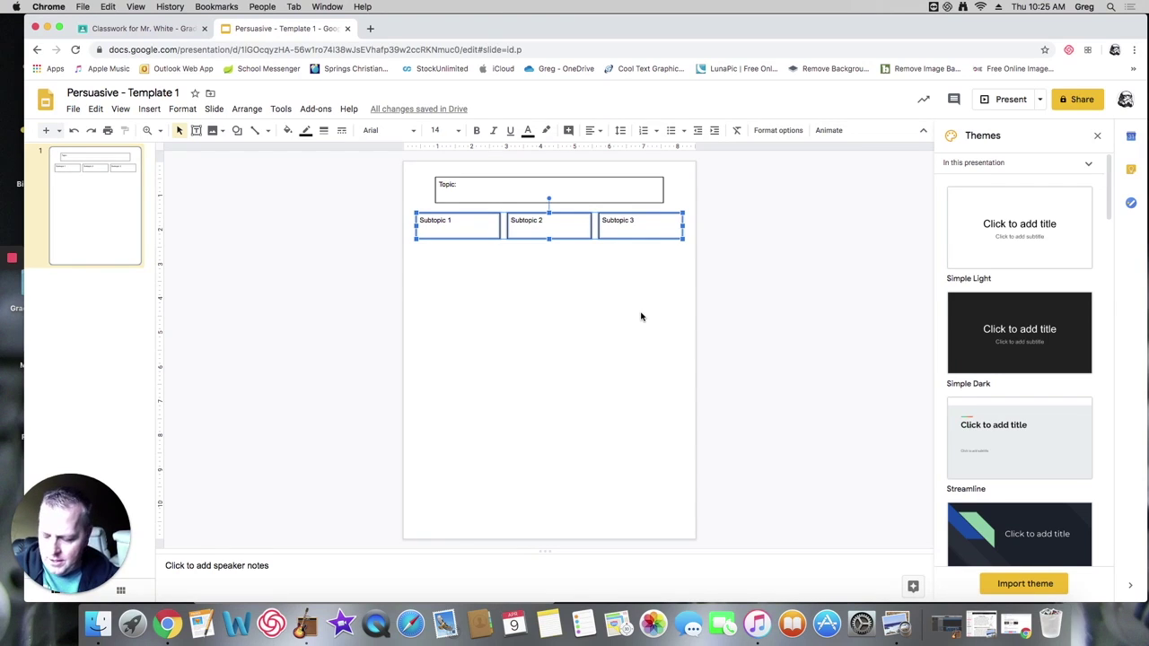
key("ctrl+d")
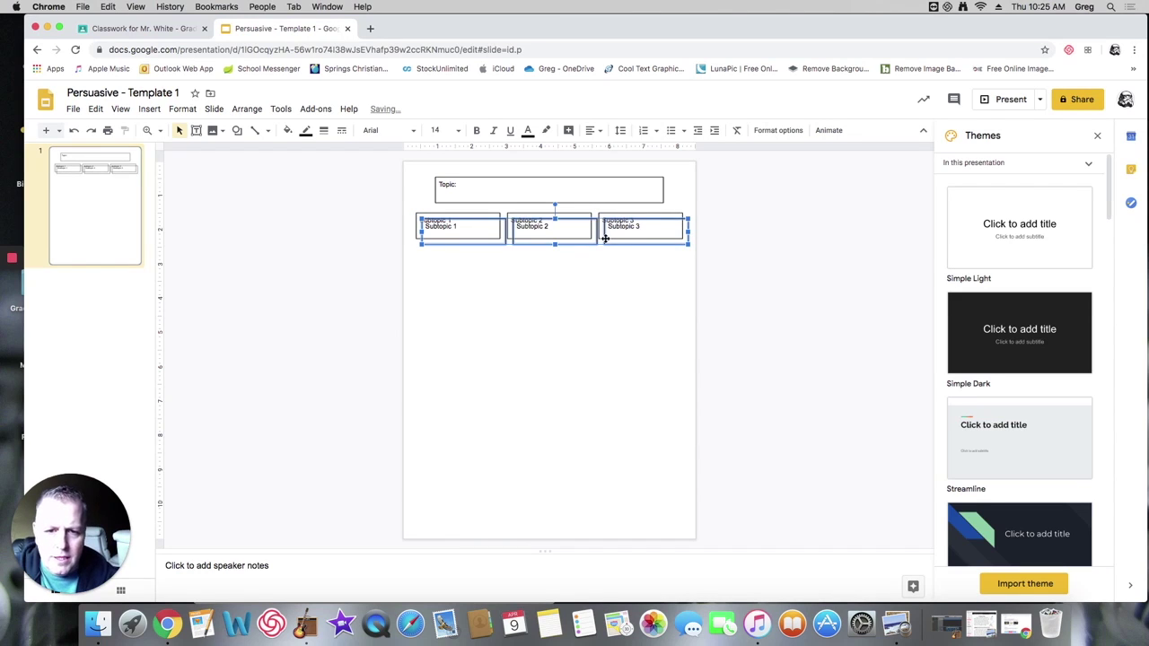
left_click_drag(604, 238, 599, 271)
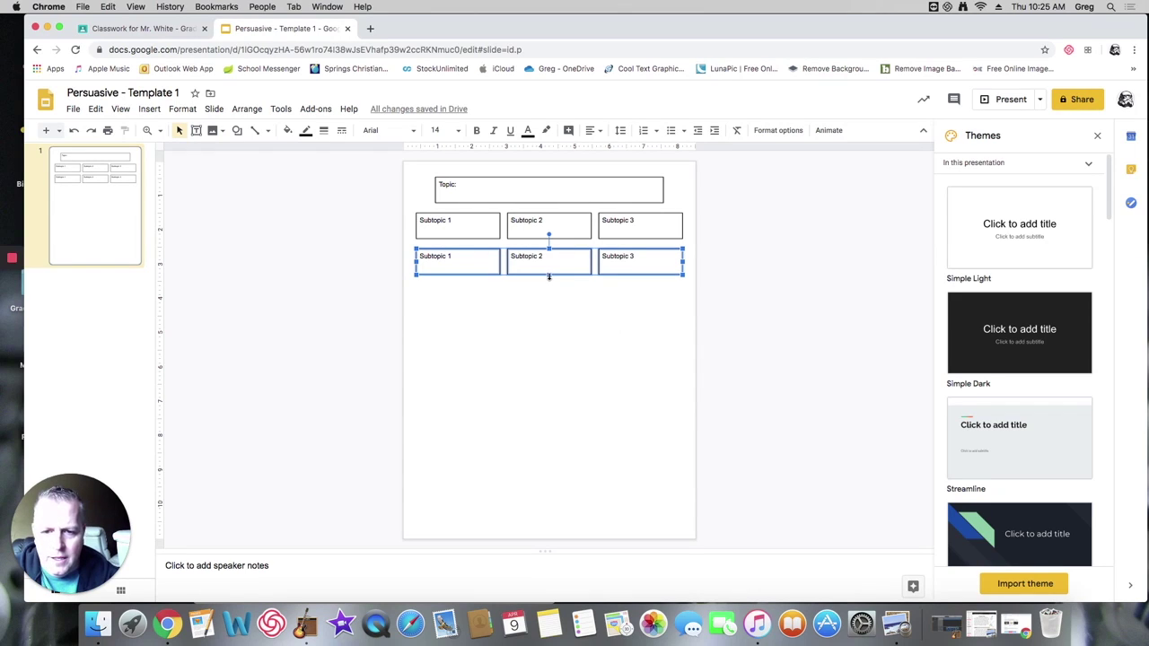
left_click_drag(548, 276, 565, 473)
left_click(734, 343)
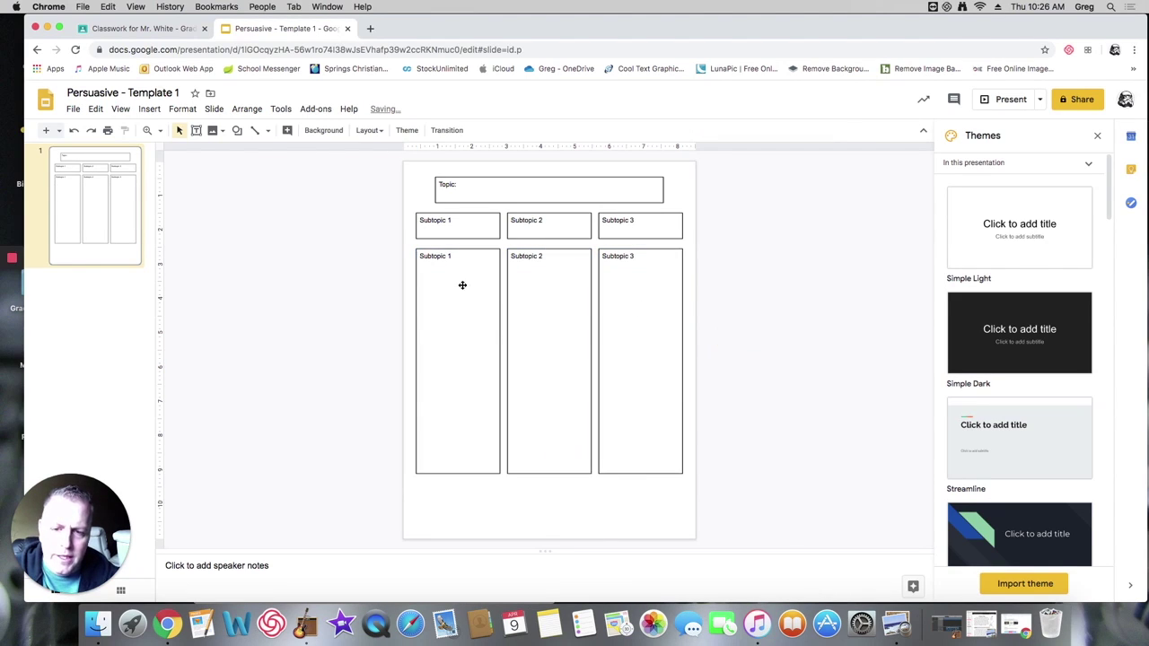
Label all three tall columns 'Supporting Information'.
left_click(436, 258)
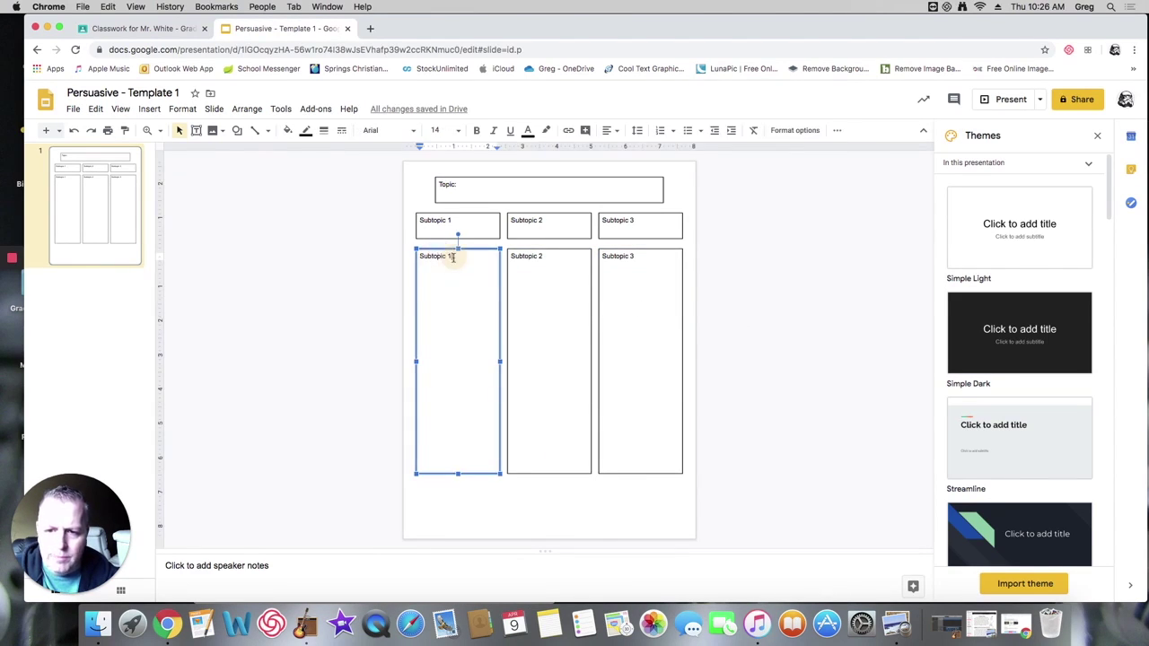
double_click(429, 258)
type("Supportin")
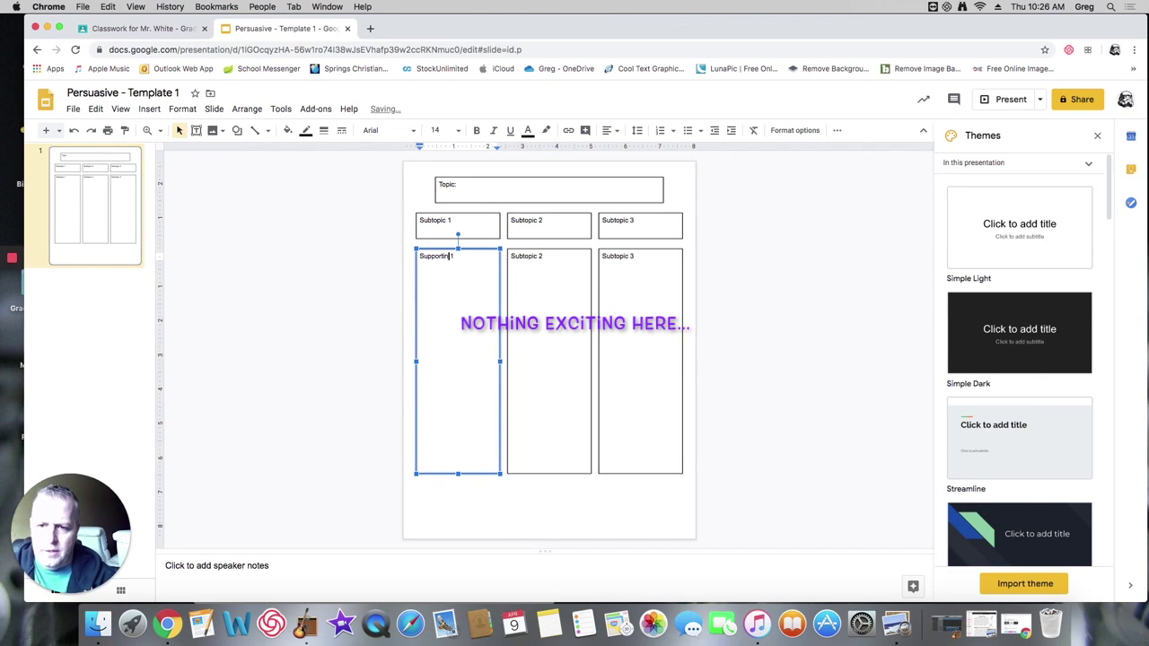
type("g Information")
key("Delete")
key("Delete")
left_click_drag(489, 258, 416, 258)
key("ctrl+c")
left_click(537, 256)
triple_click(538, 258)
key("ctrl+v")
triple_click(659, 260)
key("ctrl+v")
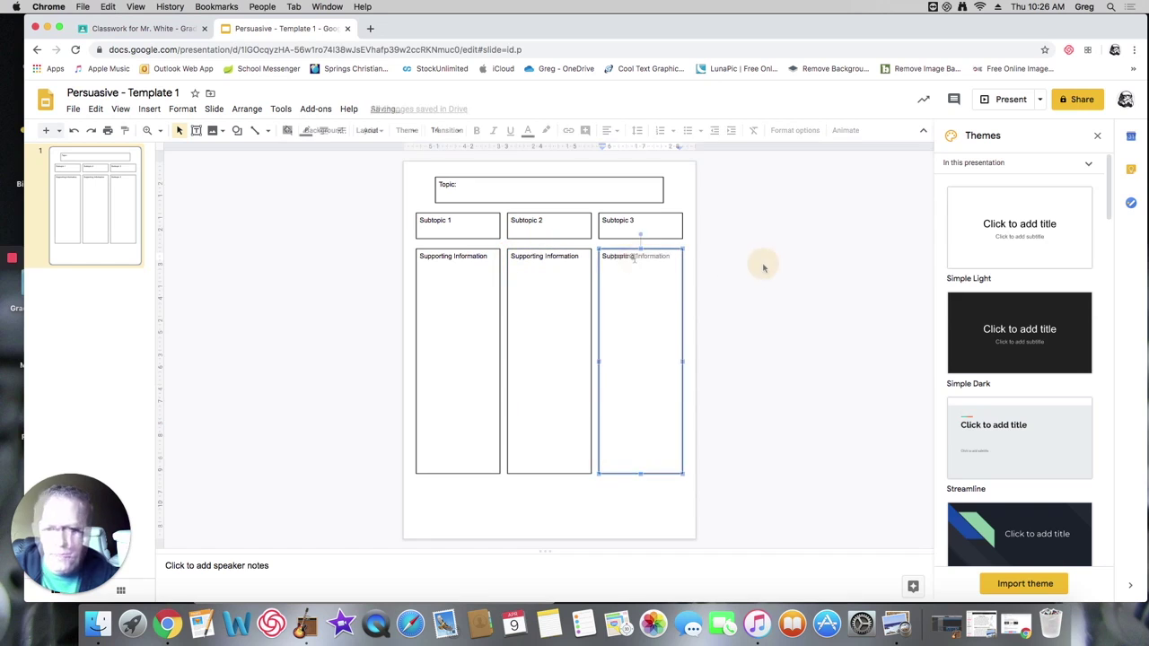
left_click(762, 261)
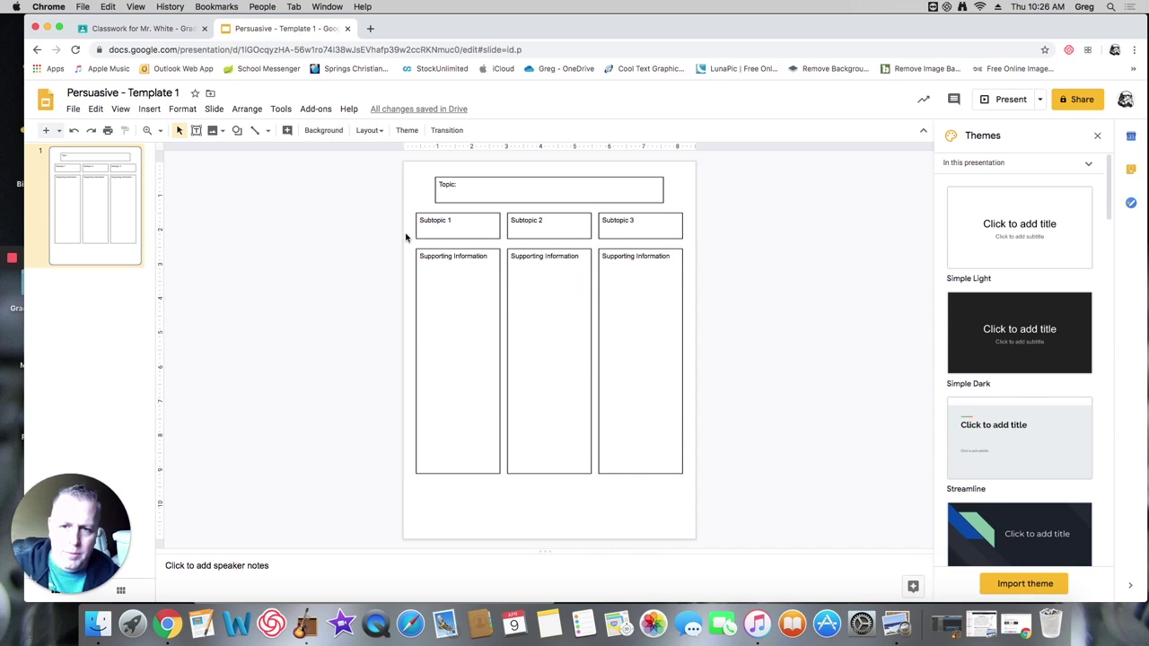
Duplicate the Topic box below the columns and relabel it 'Personal Thoughts:'.
left_click(488, 181)
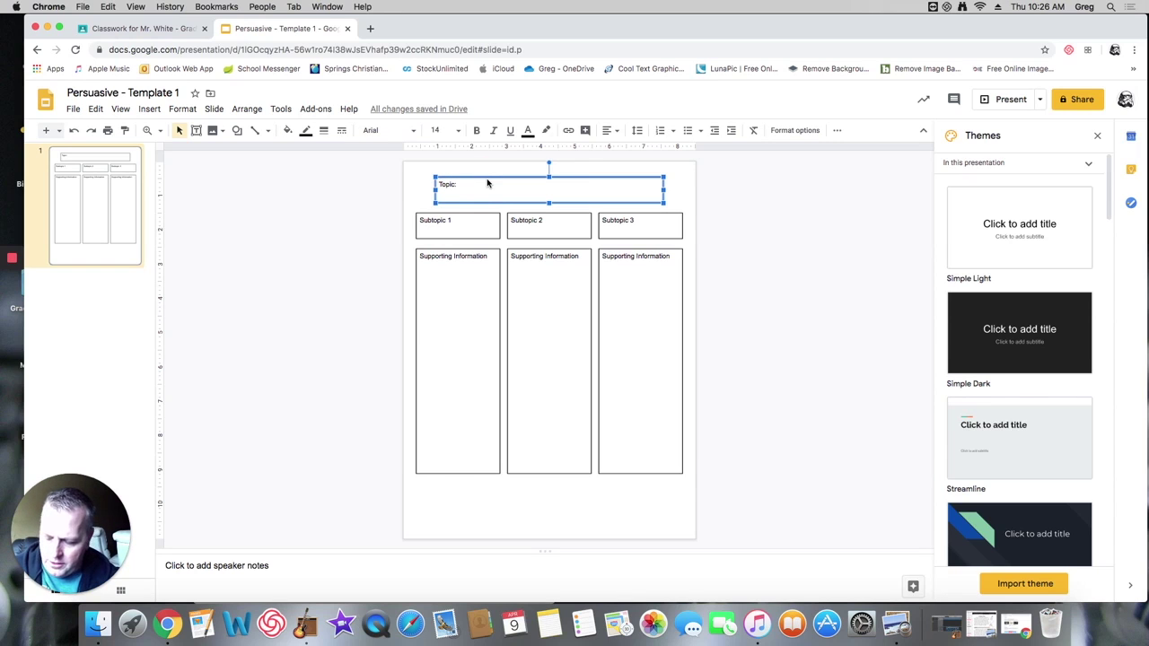
key("super+d")
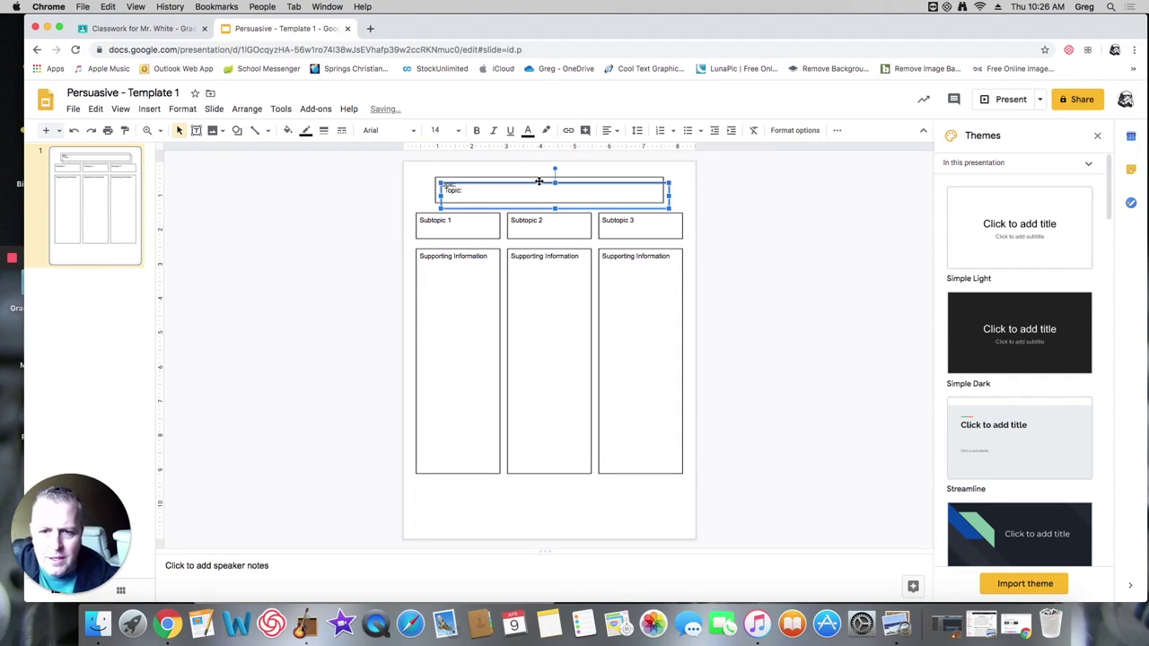
left_click_drag(538, 183, 541, 482)
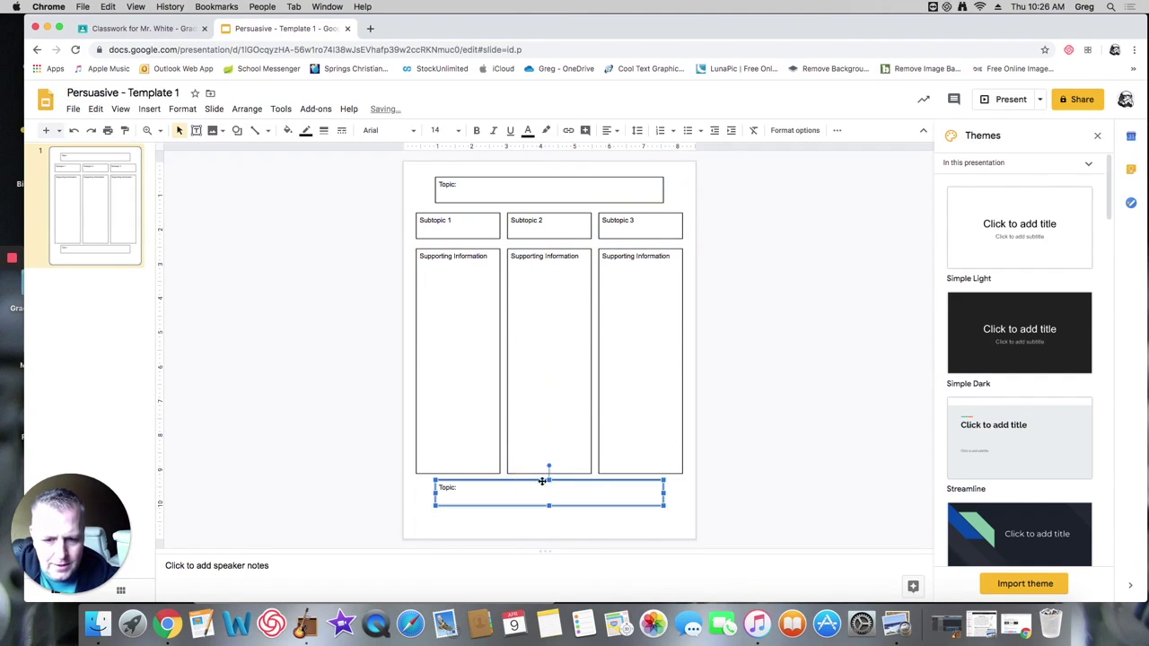
double_click(449, 487)
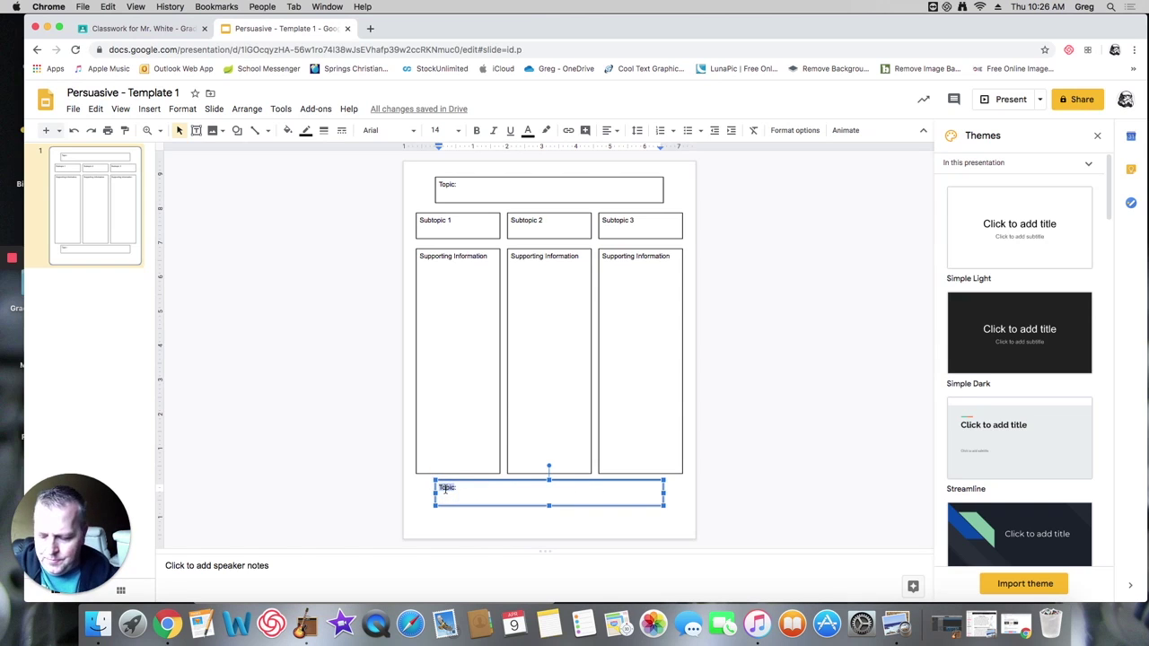
type("Personal Thoughts")
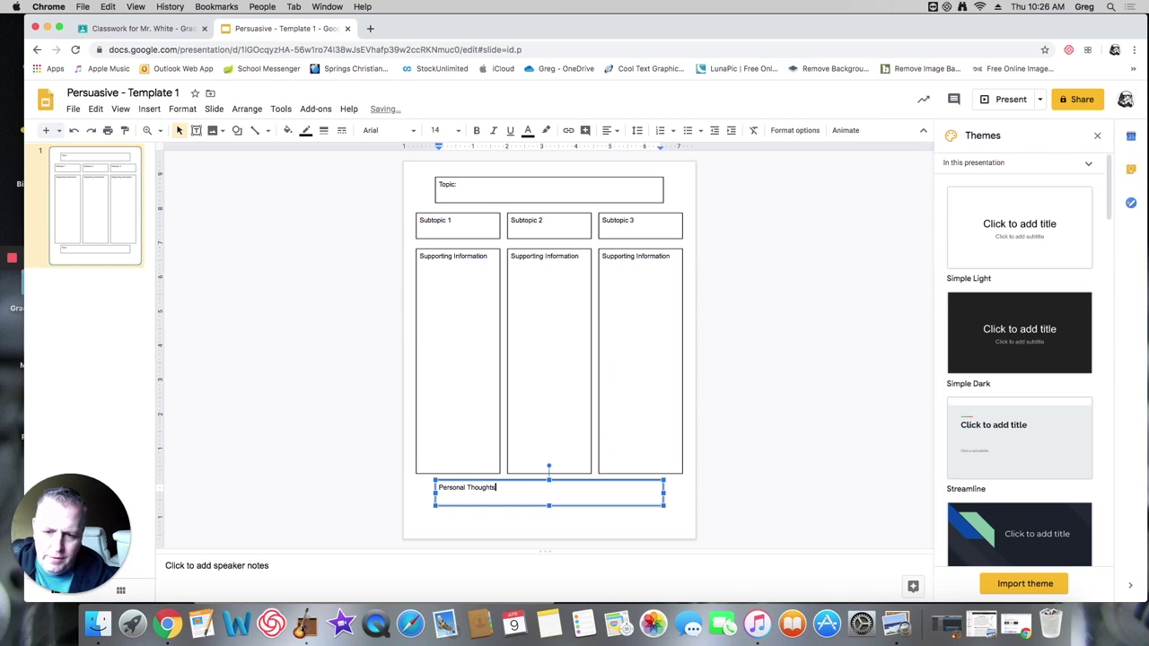
type(":")
left_click(739, 249)
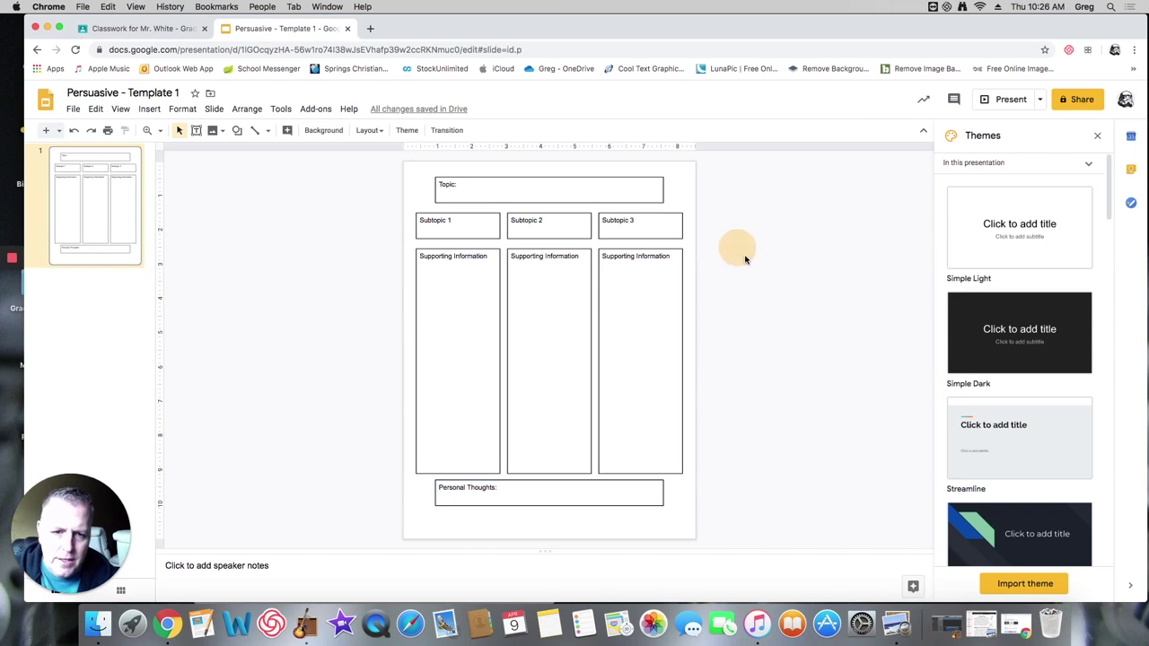
Duplicate the Personal Thoughts box beneath it and relabel the copy 'Conclusion'.
left_click(592, 493)
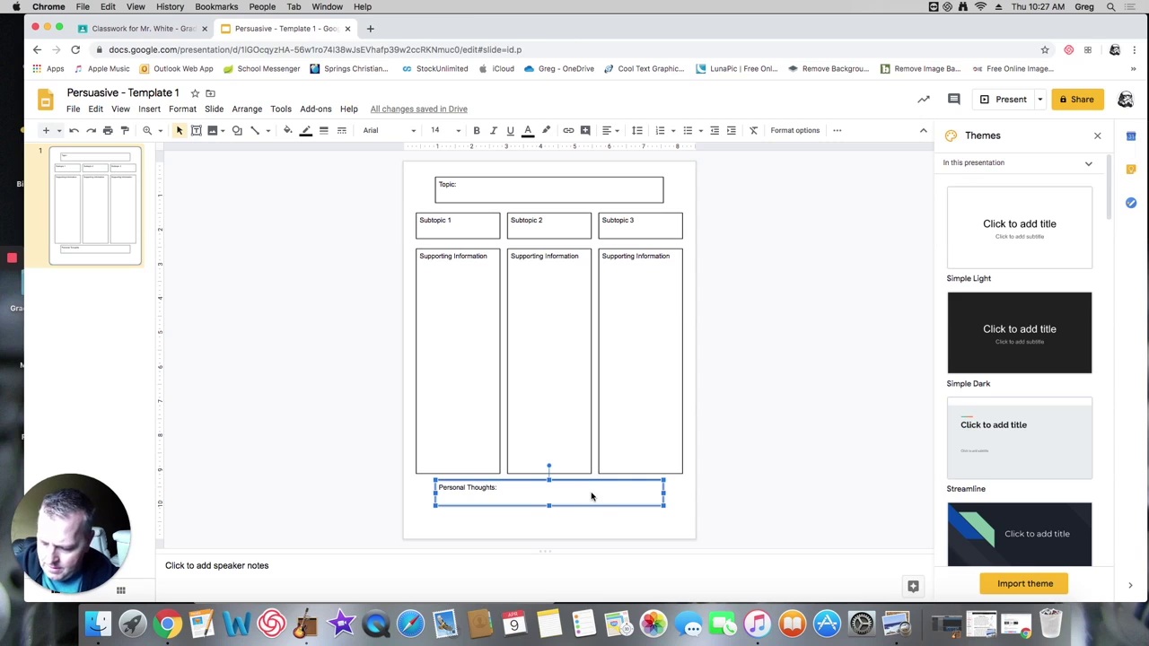
key("ctrl+d")
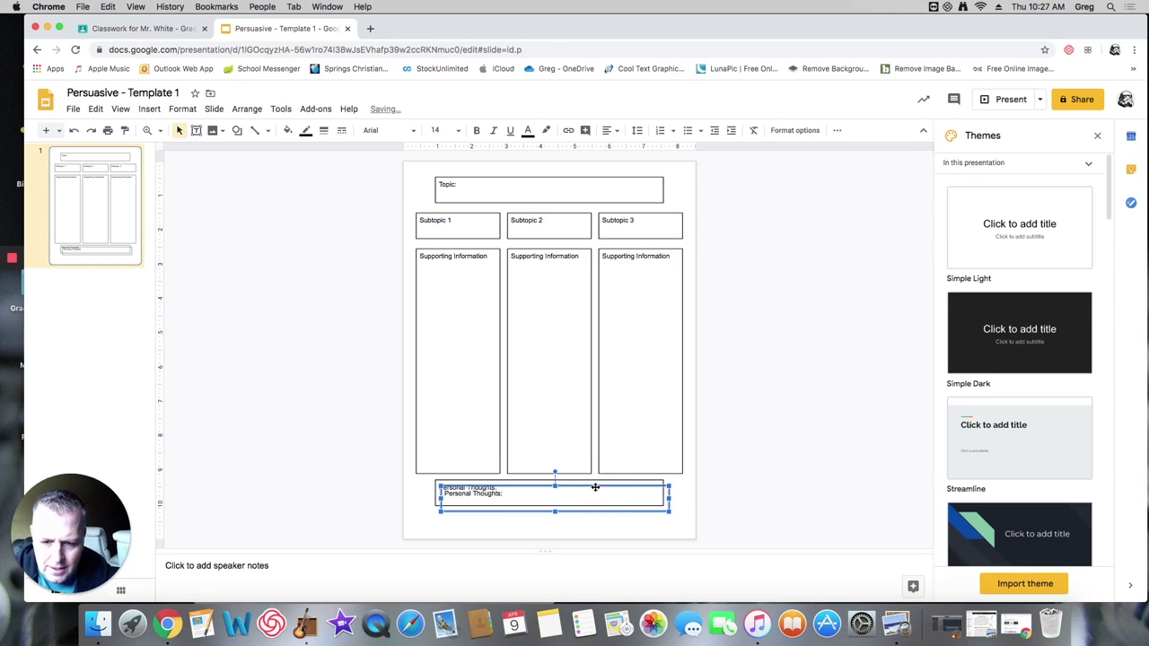
left_click_drag(595, 486, 596, 514)
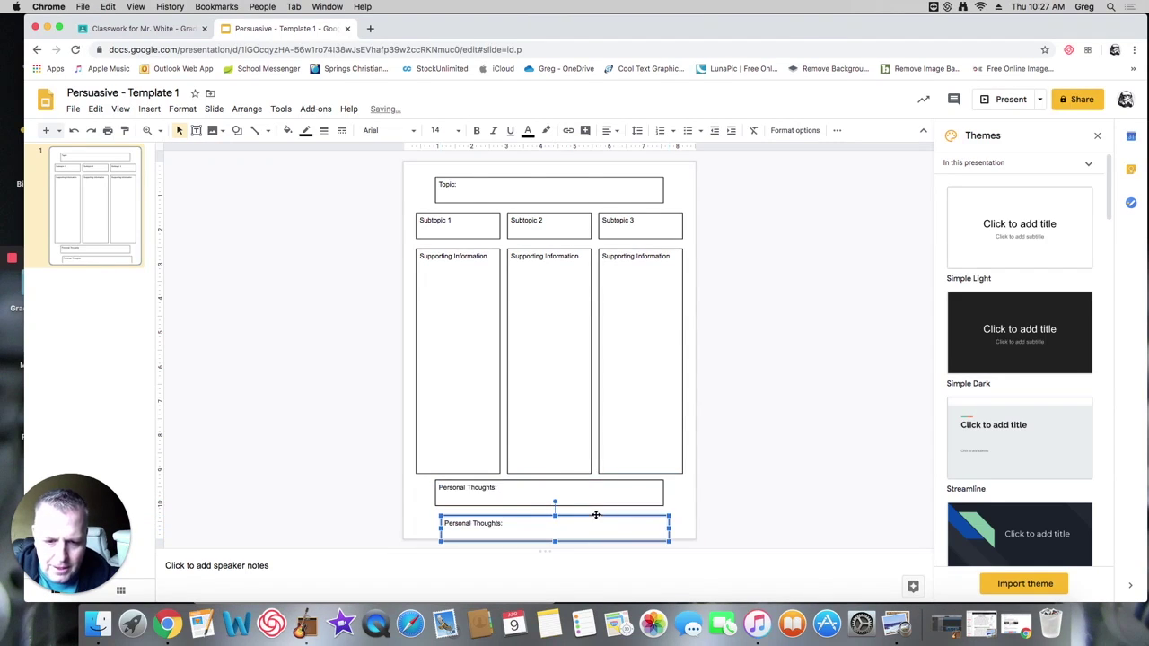
double_click(495, 524)
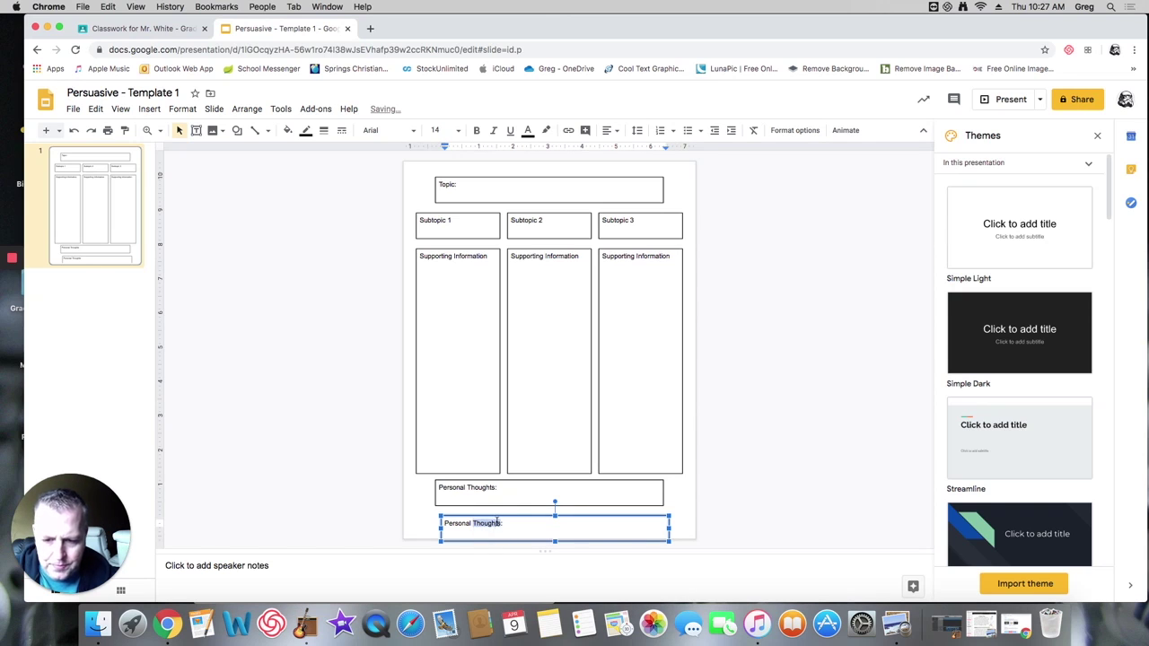
key("BackSpace")
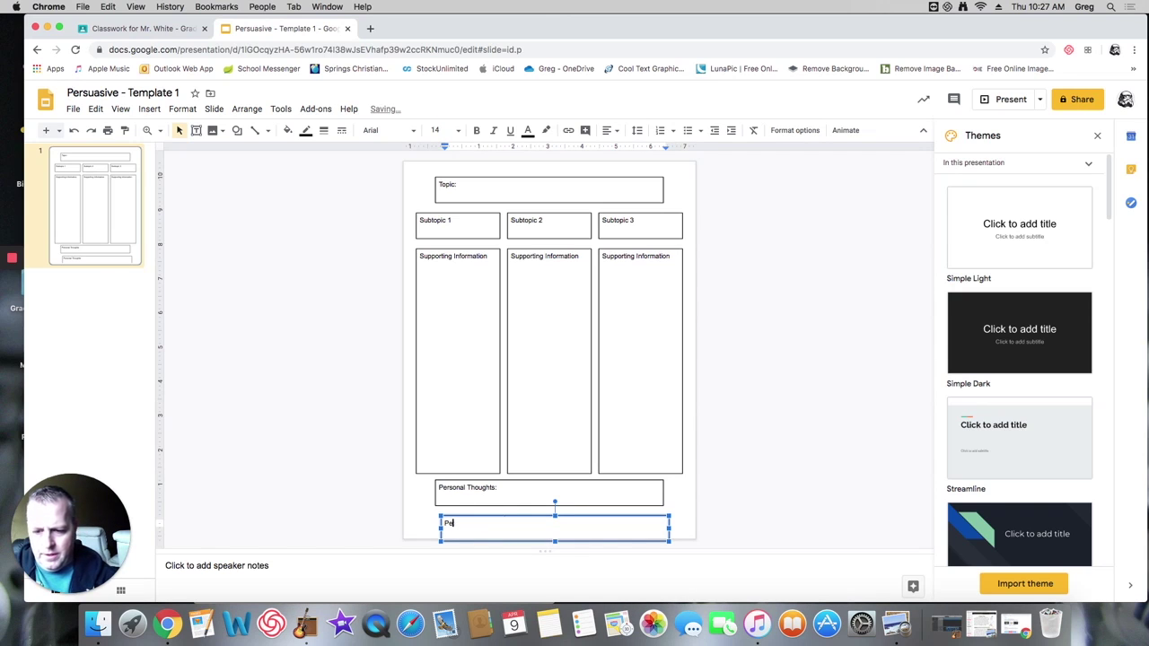
key("BackSpace")
key("BackSpace")
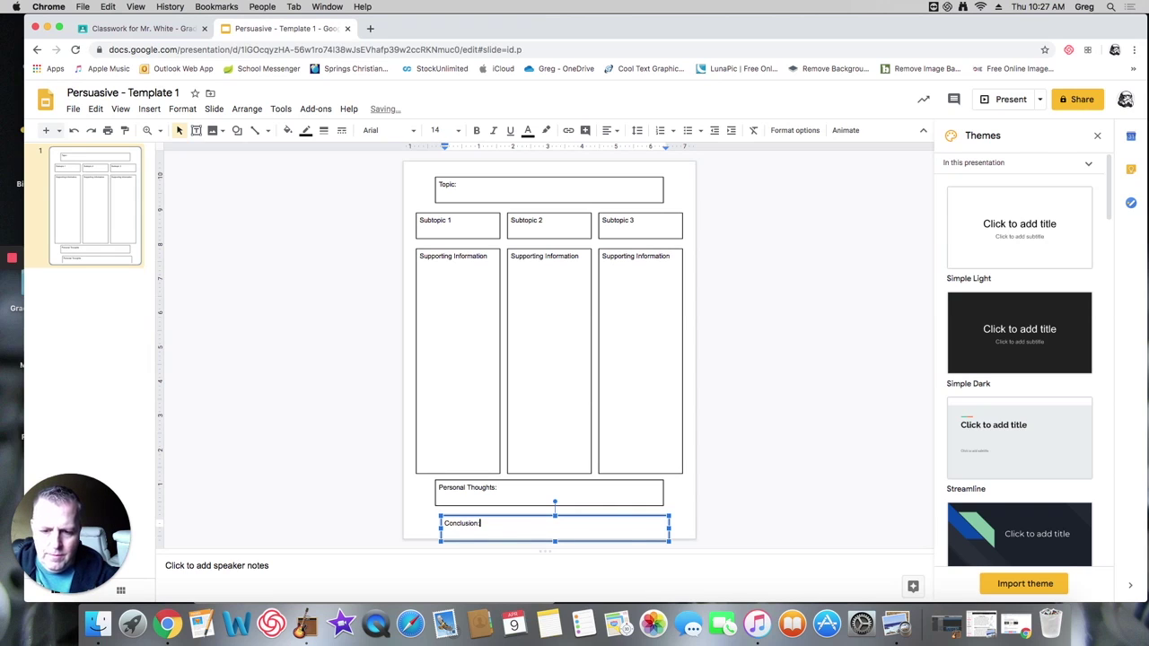
left_click(744, 314)
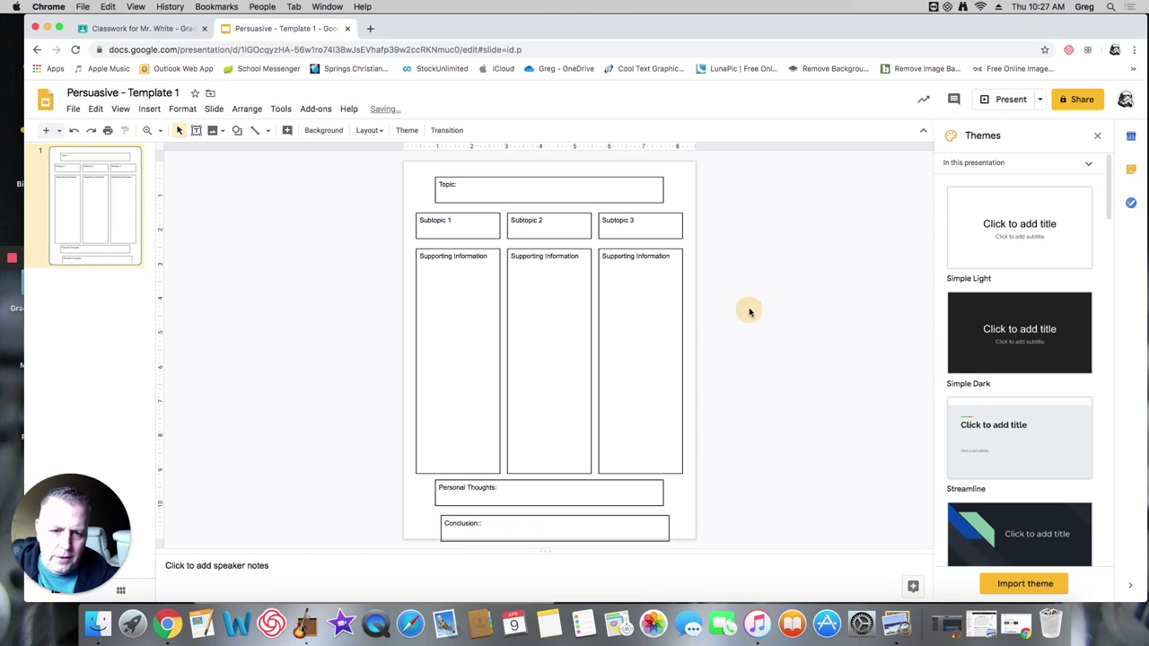
Shorten the three Supporting Information columns from the bottom.
left_click(475, 344)
left_click(544, 350, "shift")
left_click(626, 356, "shift")
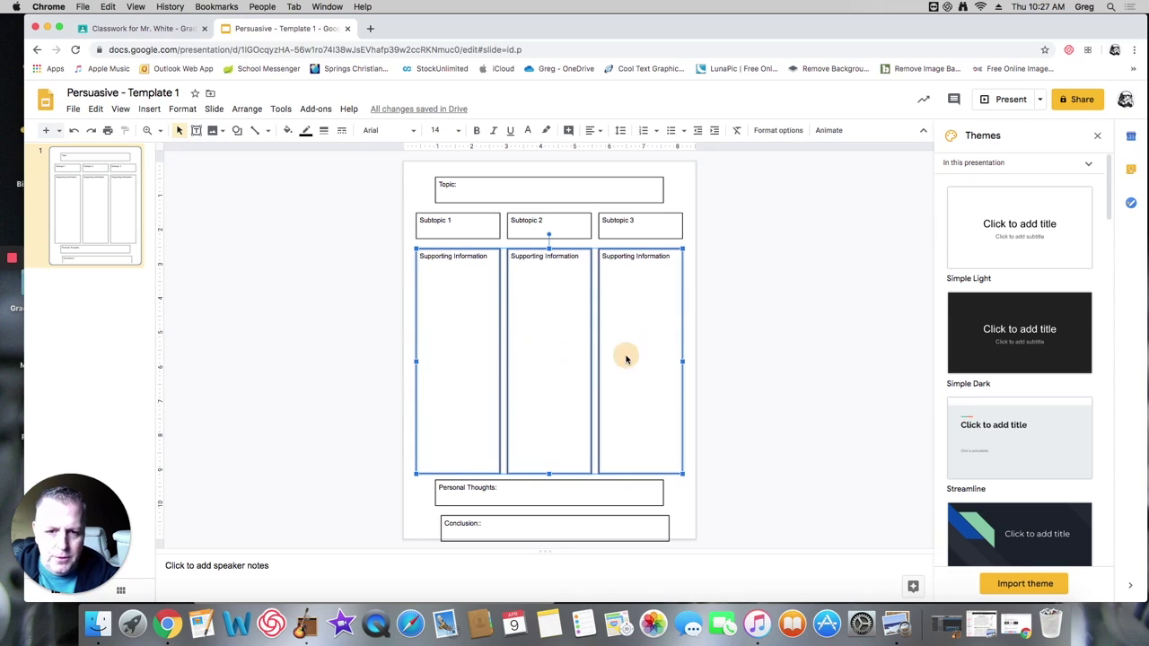
left_click_drag(549, 475, 547, 455)
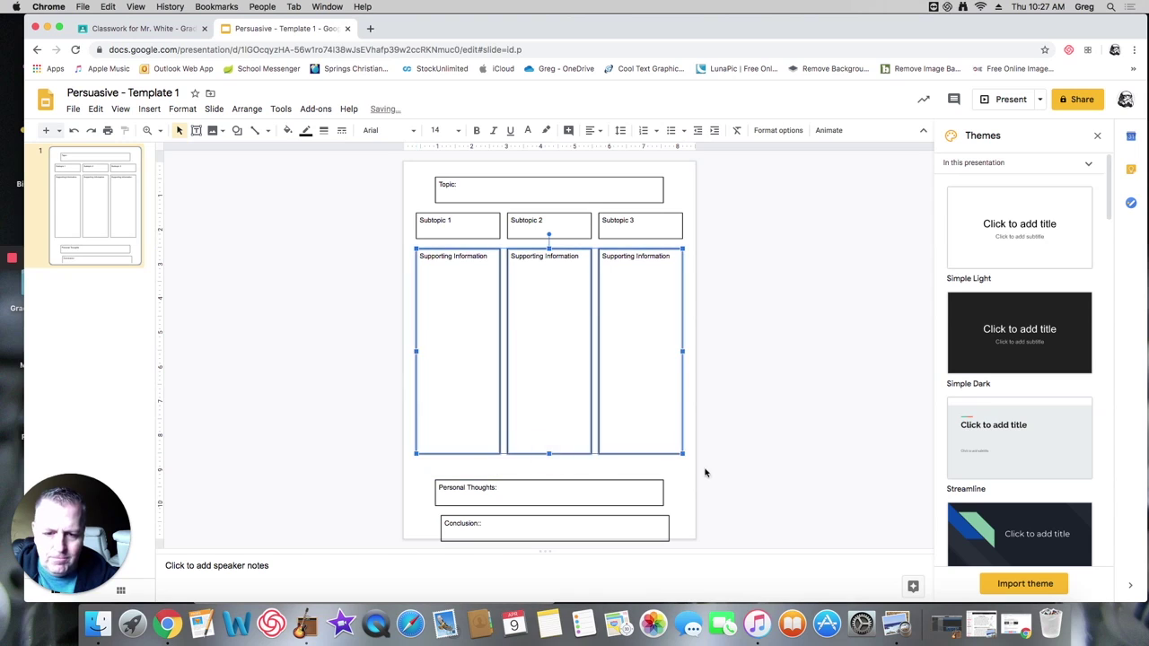
left_click(706, 469)
Move the Personal Thoughts and Conclusion boxes up and centre each on the page.
left_click(559, 490)
left_click(568, 527, "shift")
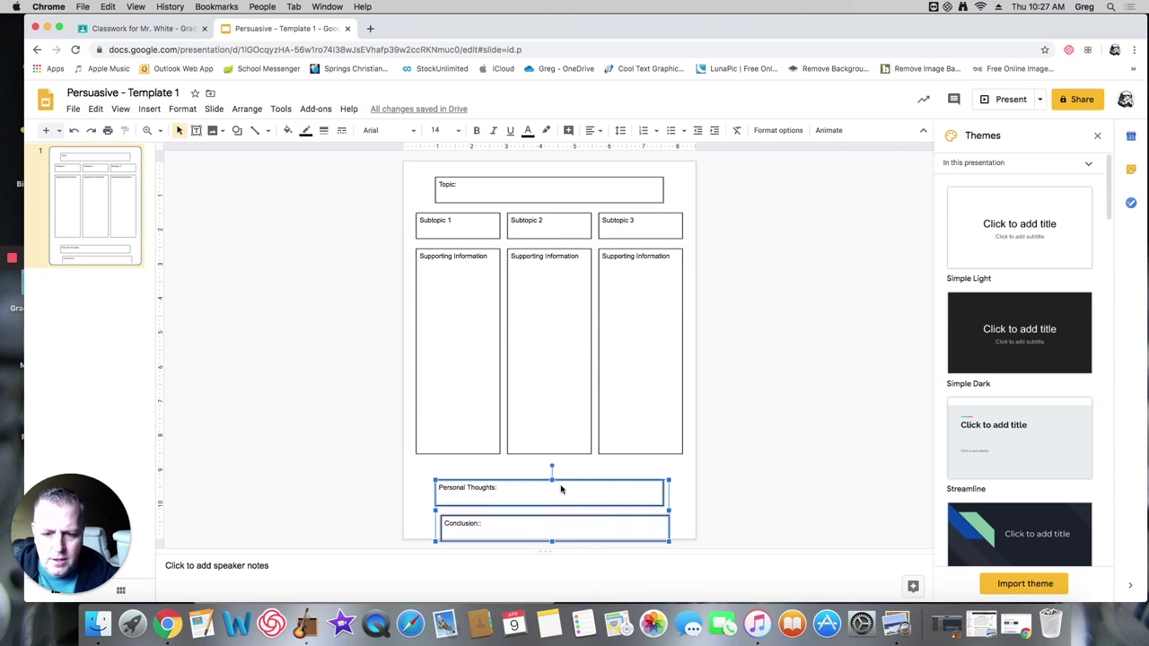
left_click_drag(559, 488, 557, 473)
left_click(777, 485)
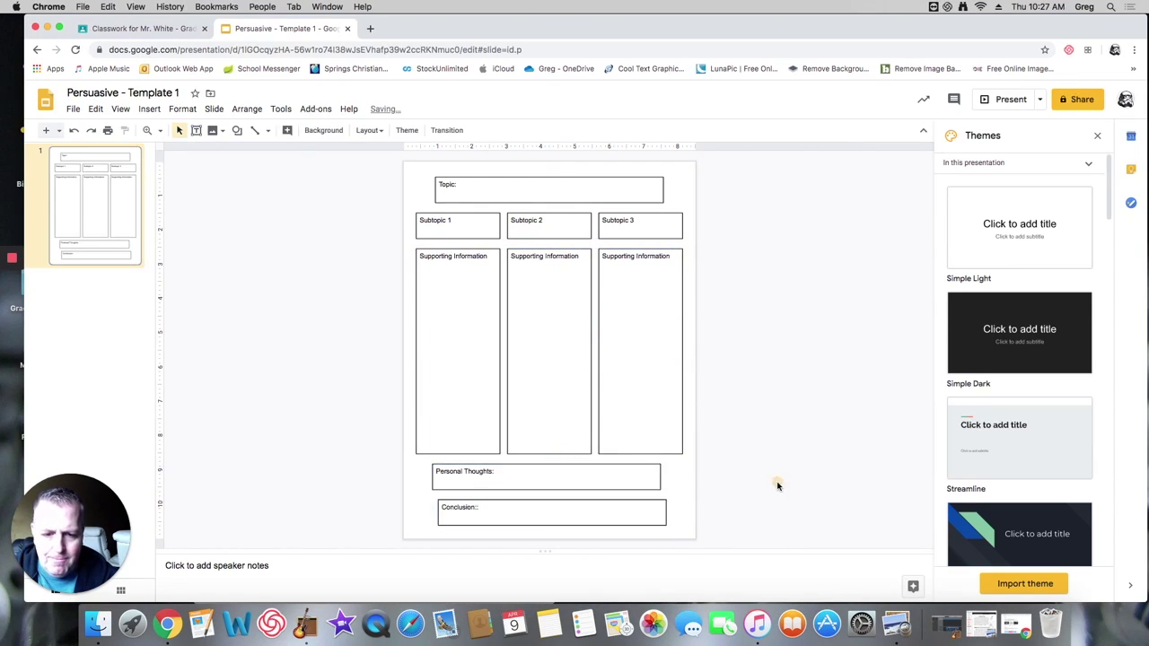
left_click(597, 511)
left_click_drag(592, 512, 581, 510)
left_click(731, 486)
left_click(580, 473)
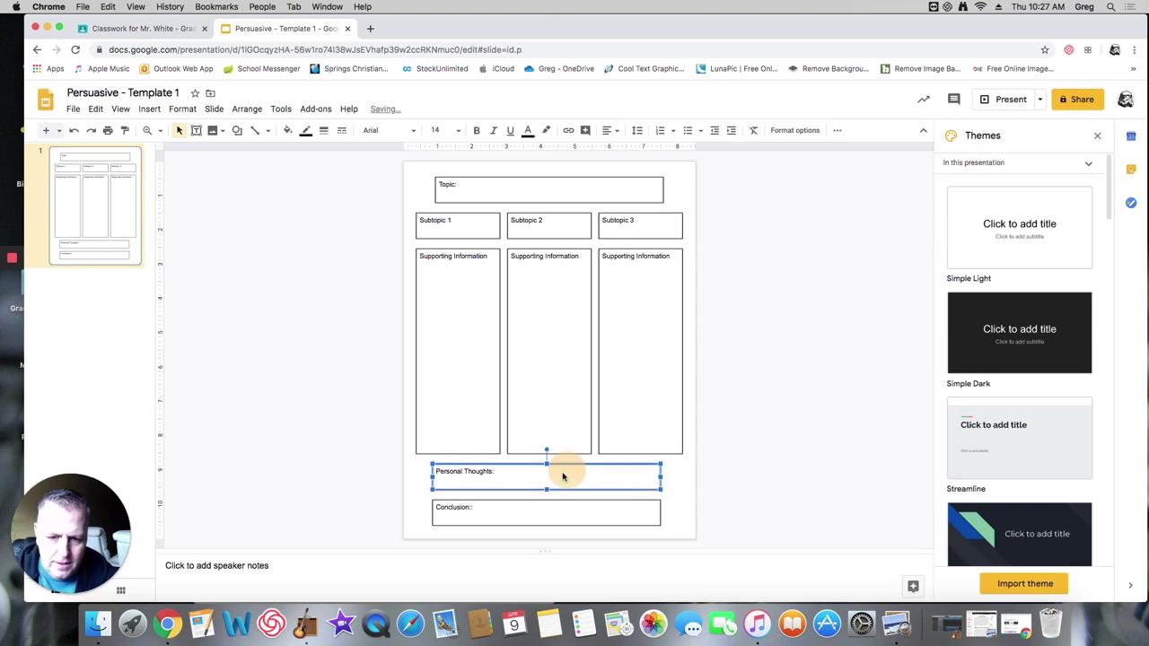
left_click_drag(559, 475, 572, 474)
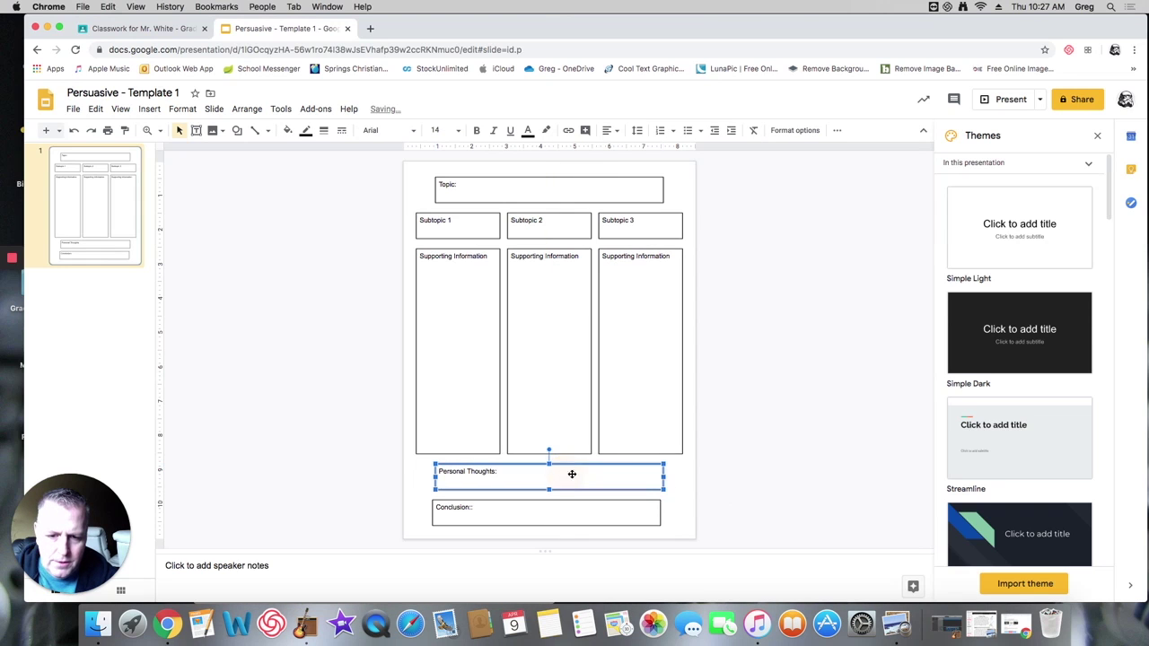
left_click(744, 457)
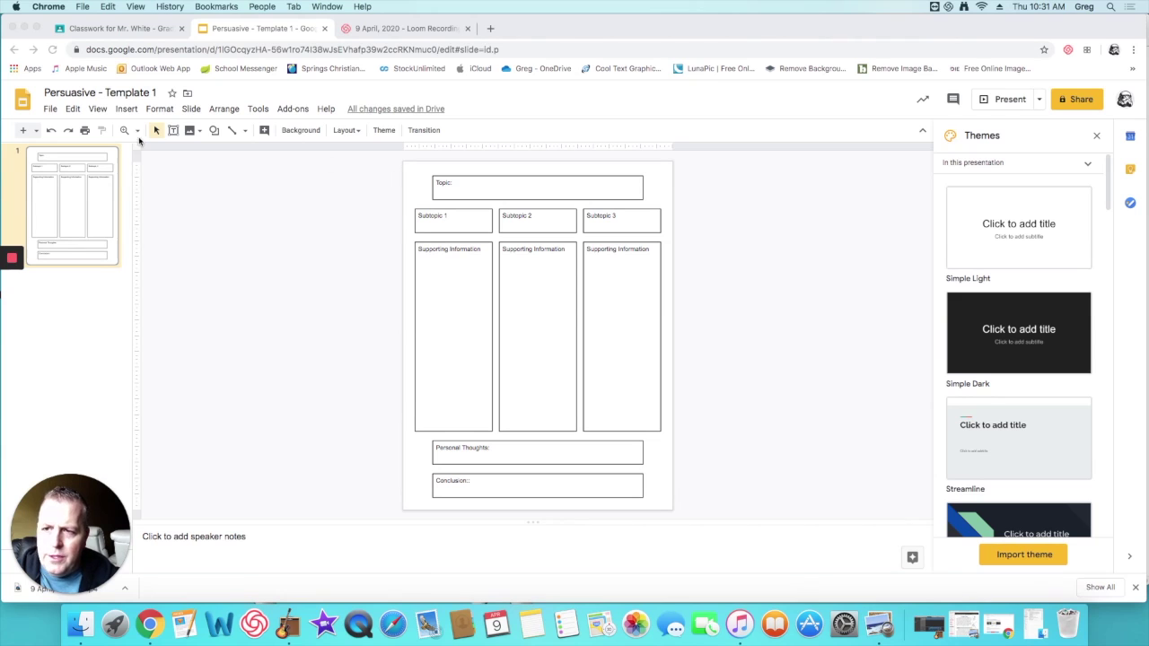
Download the current organizer slide as a PNG image (.png).
left_click(50, 111)
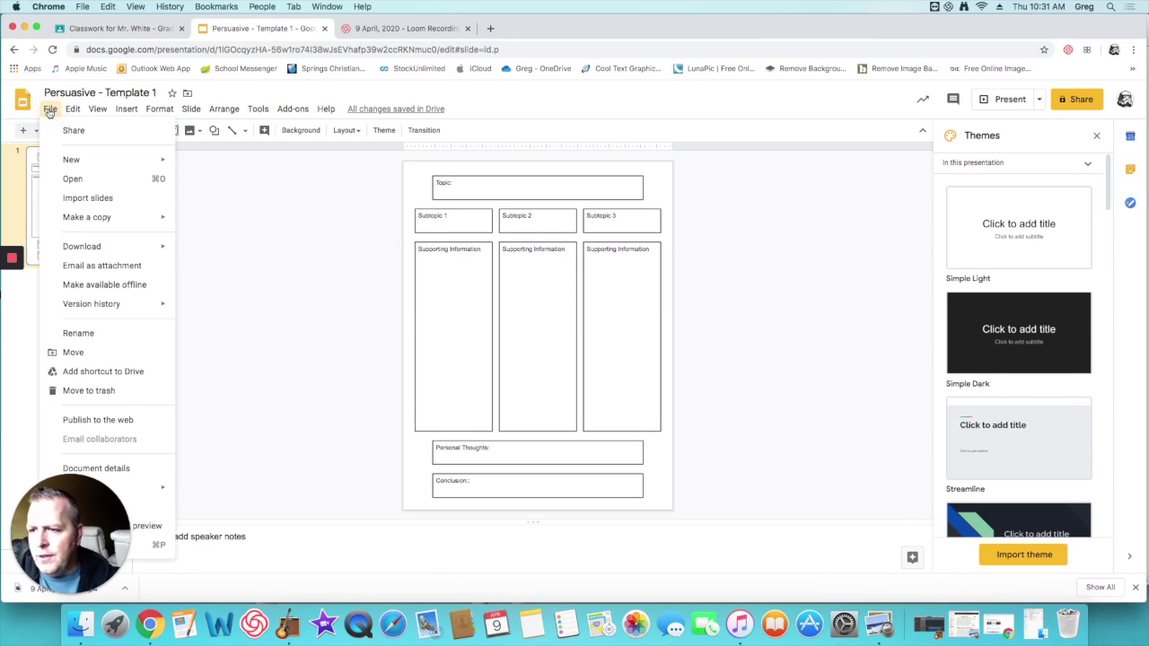
mouse_move(76, 252)
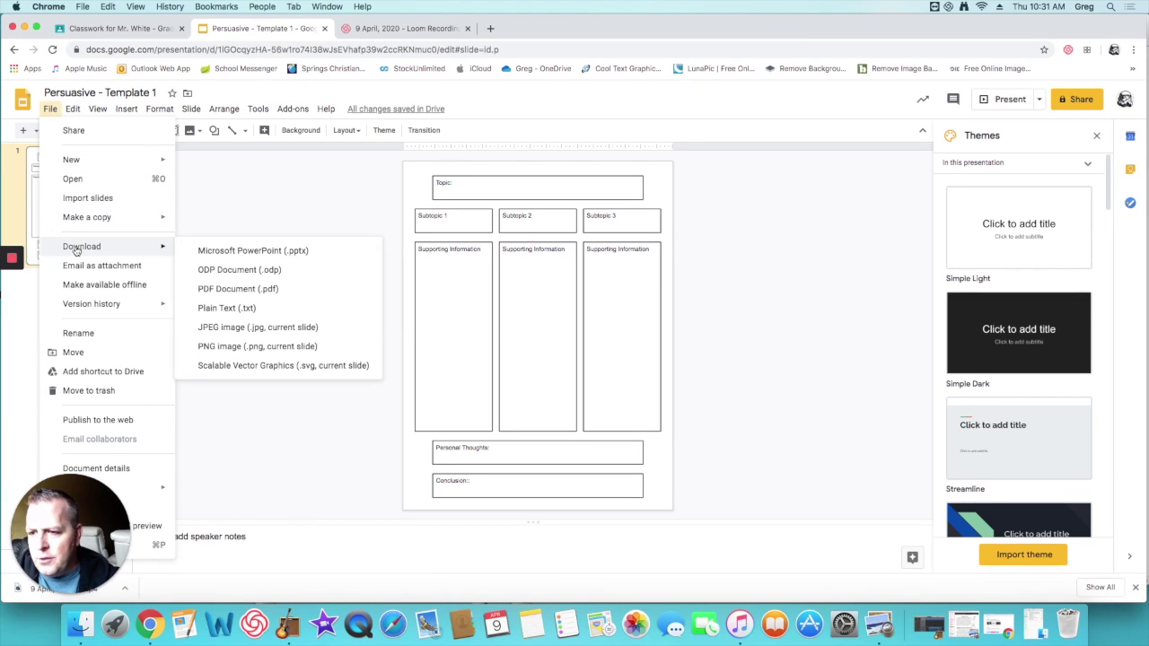
left_click(230, 346)
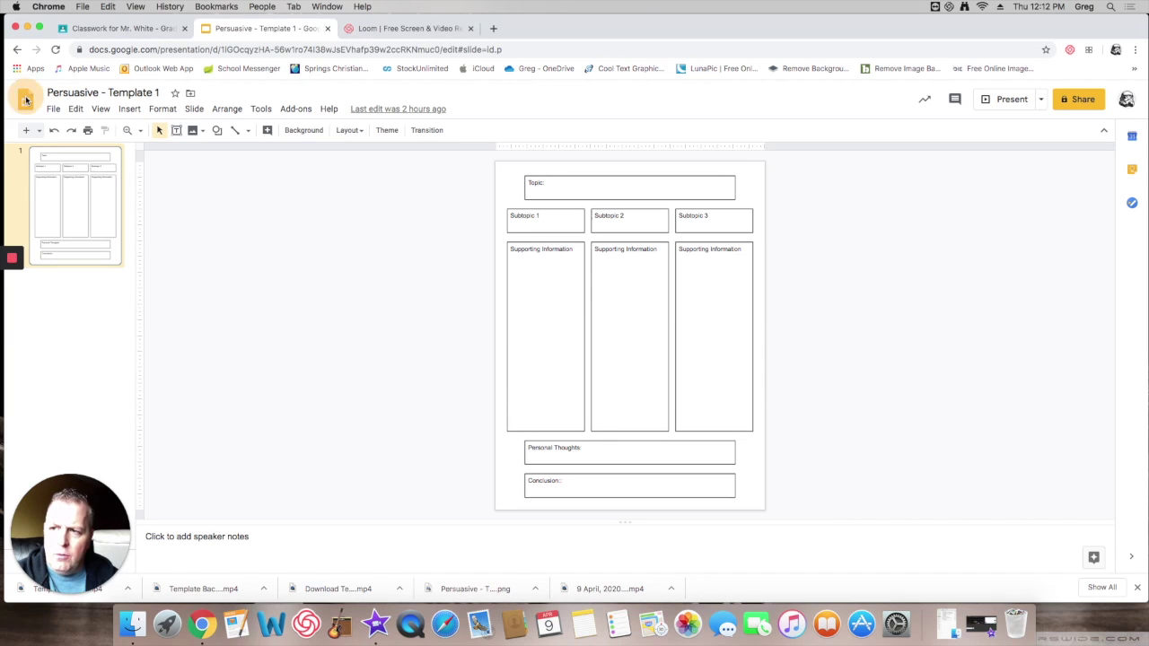
Start a new blank presentation from the Slides home page, named Persuasive - Template 2.
left_click(26, 102)
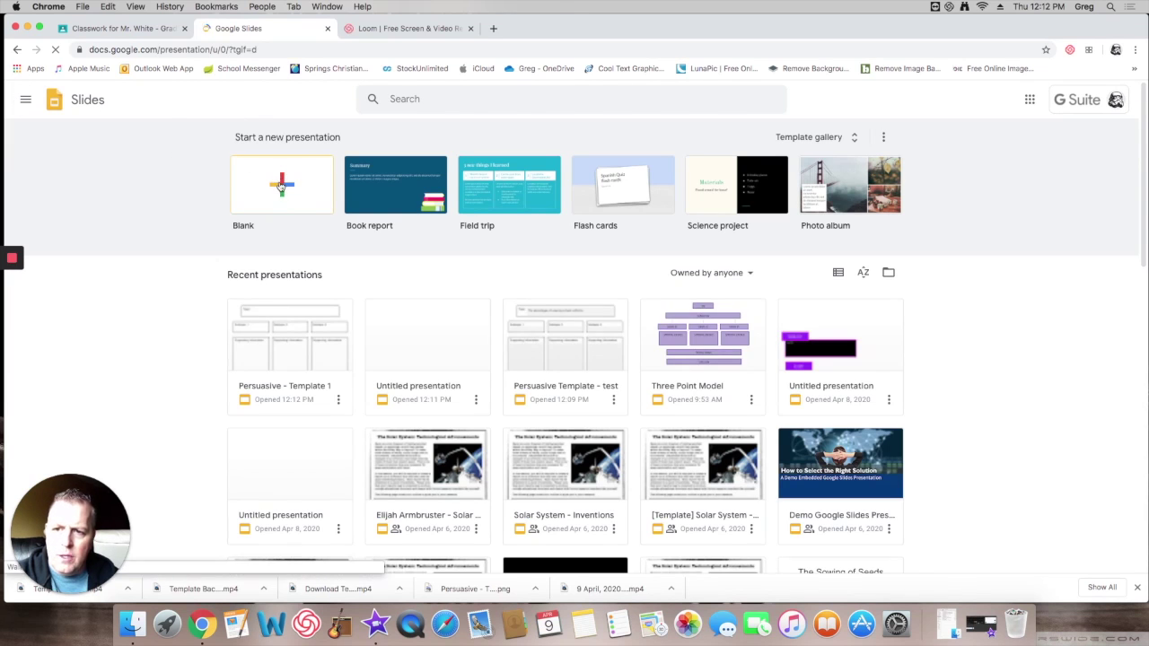
left_click(284, 184)
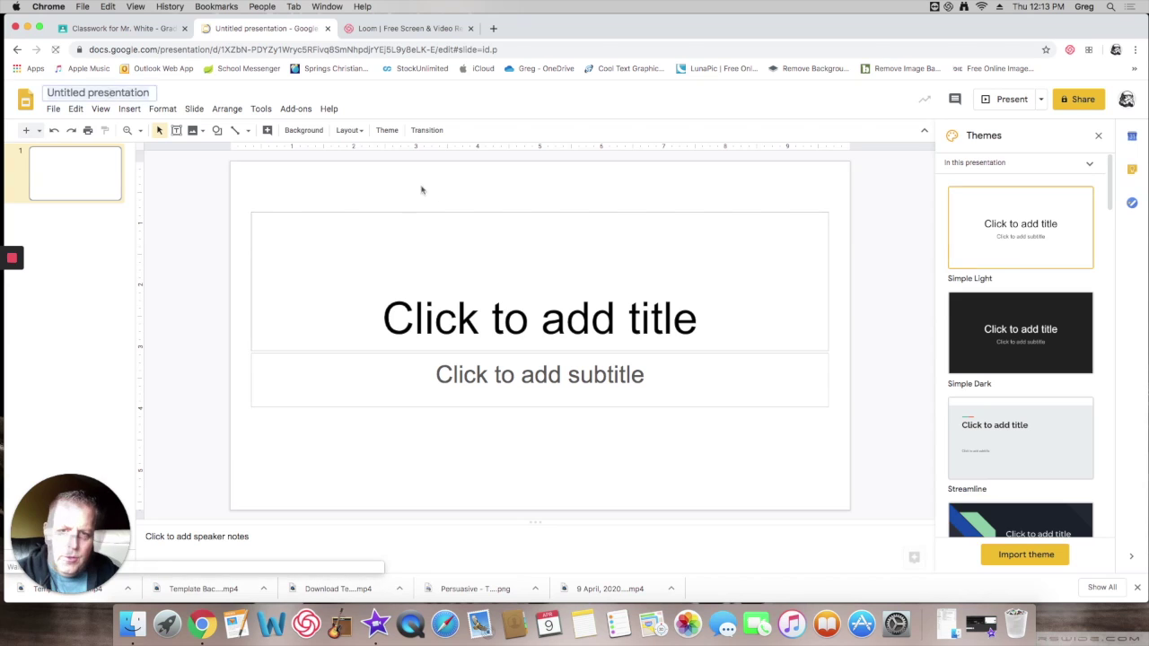
left_click(103, 164)
Set a custom 8.5 x 11 portrait page size in Page setup.
left_click(53, 109)
left_click(90, 469)
left_click(517, 313)
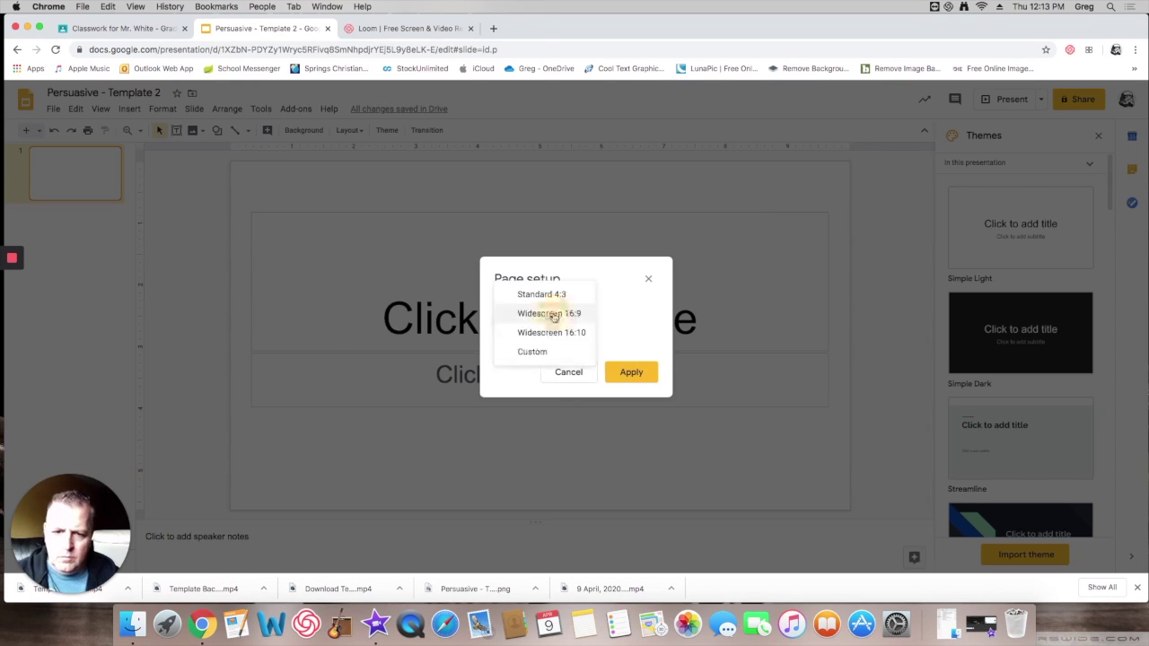
left_click(516, 349)
type("8.5")
double_click(580, 347)
type("11")
left_click(631, 388)
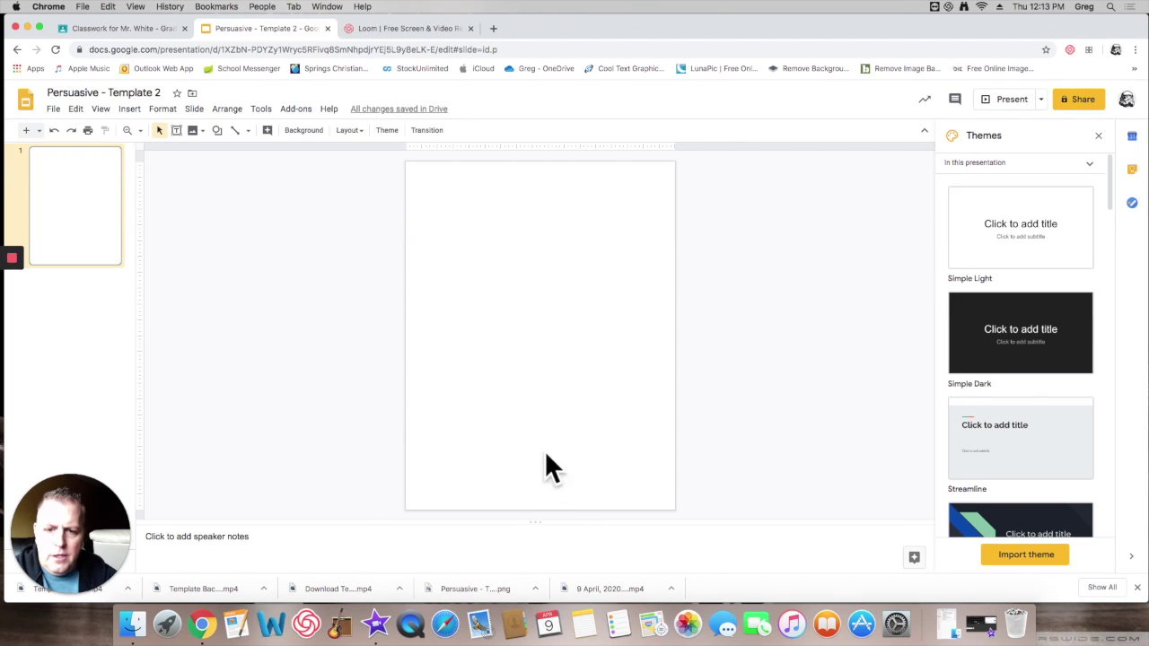
left_click(54, 111)
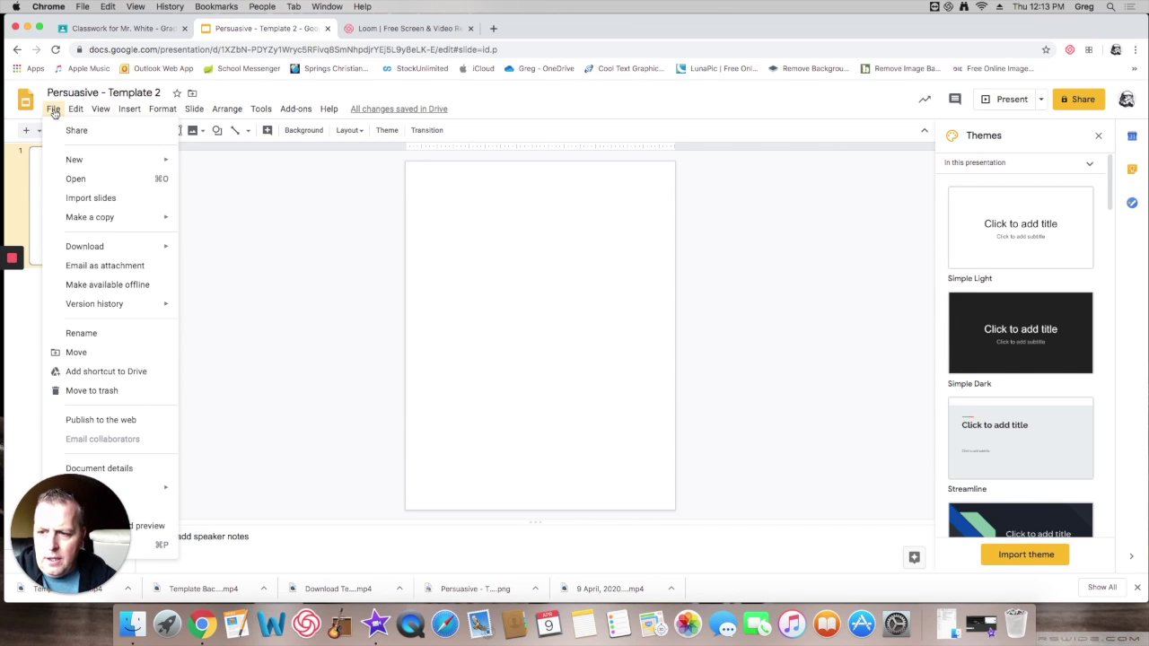
Set the slide background to the uploaded Persuasive - Template 1.png organizer image.
mouse_move(194, 110)
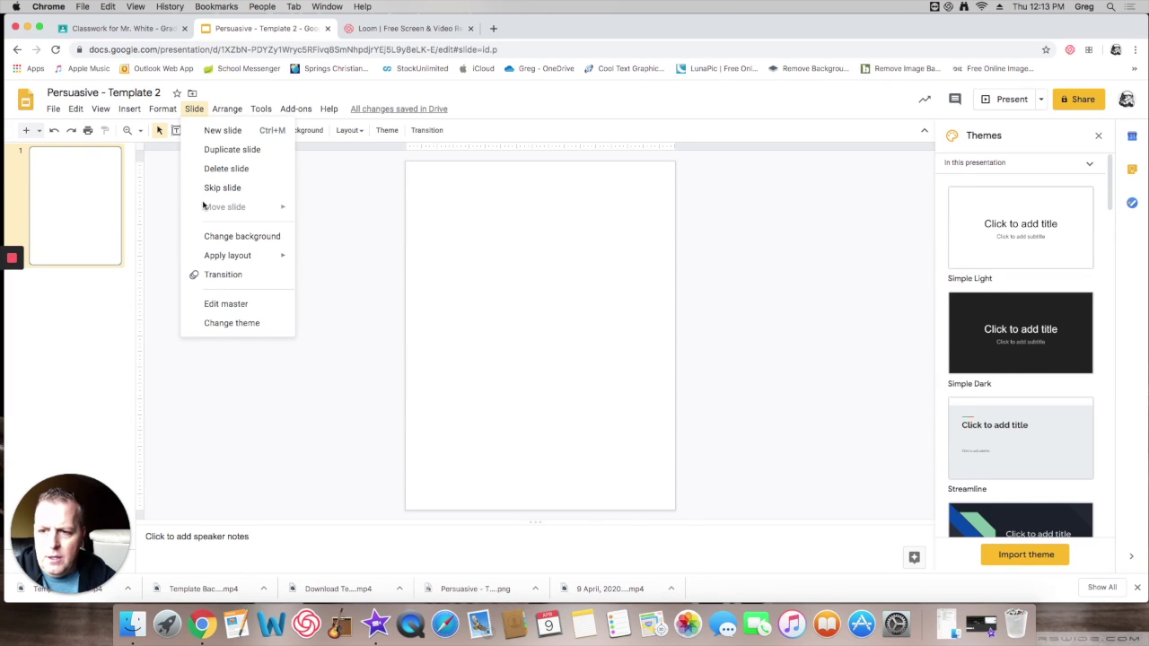
left_click(232, 237)
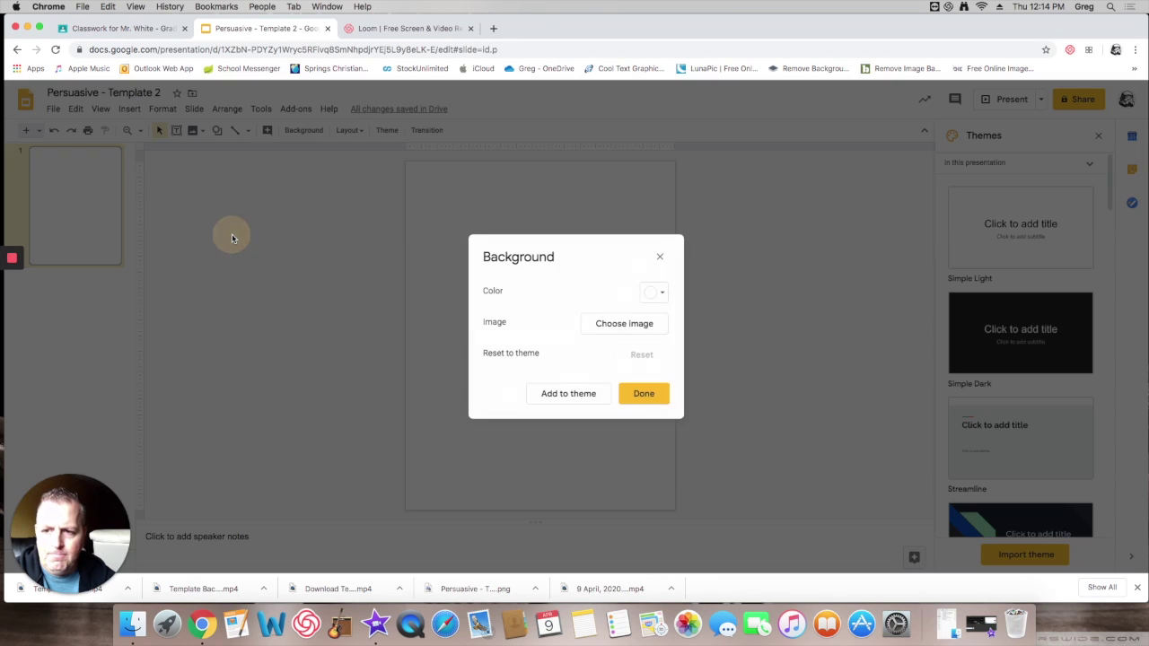
left_click(616, 327)
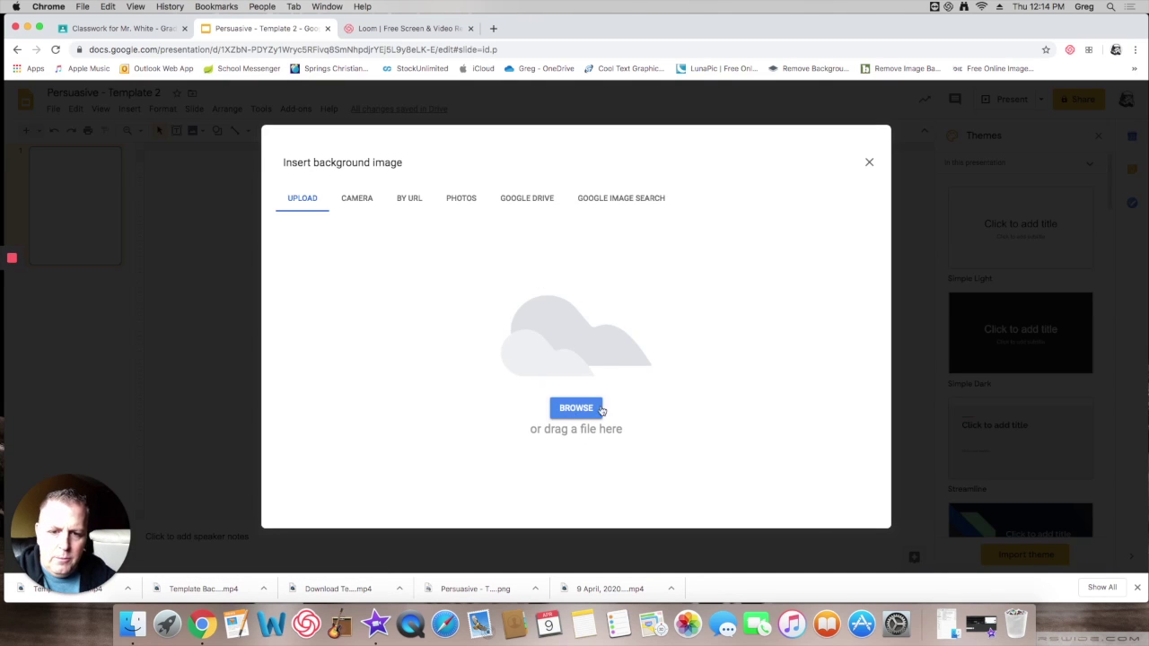
left_click(575, 410)
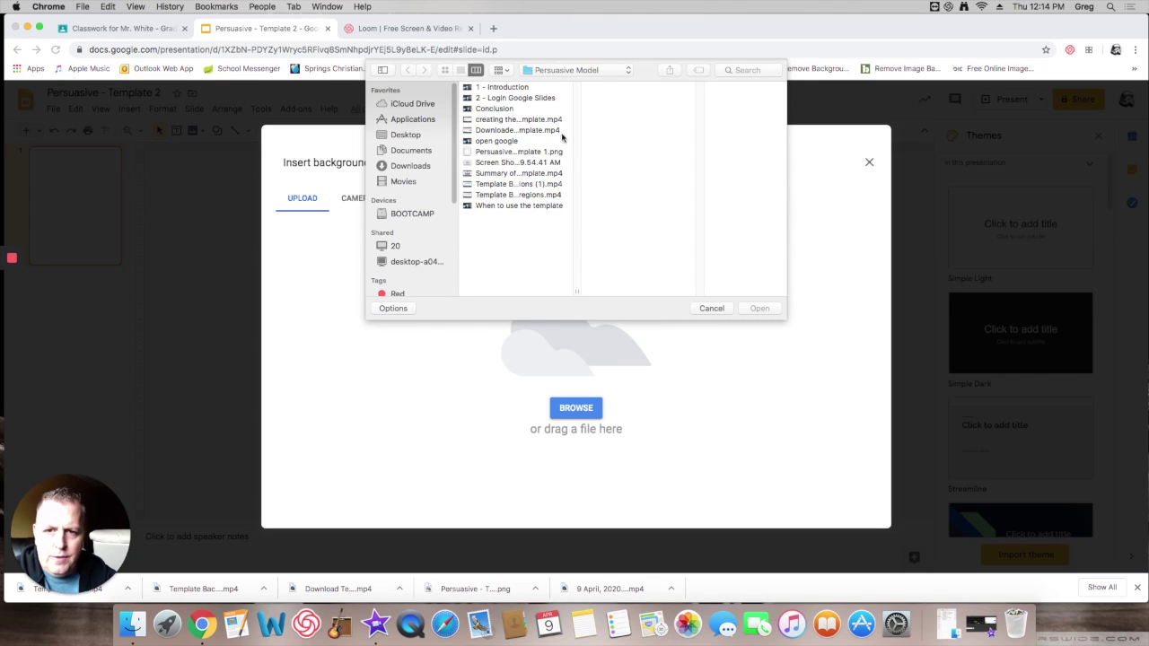
left_click(517, 153)
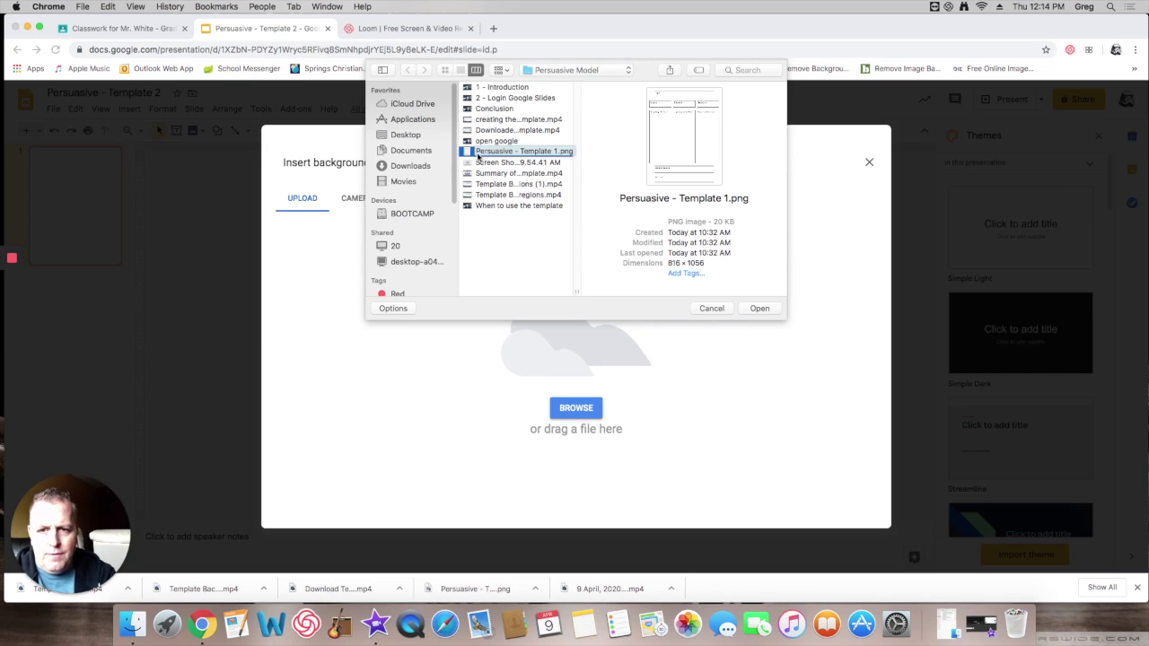
key("space")
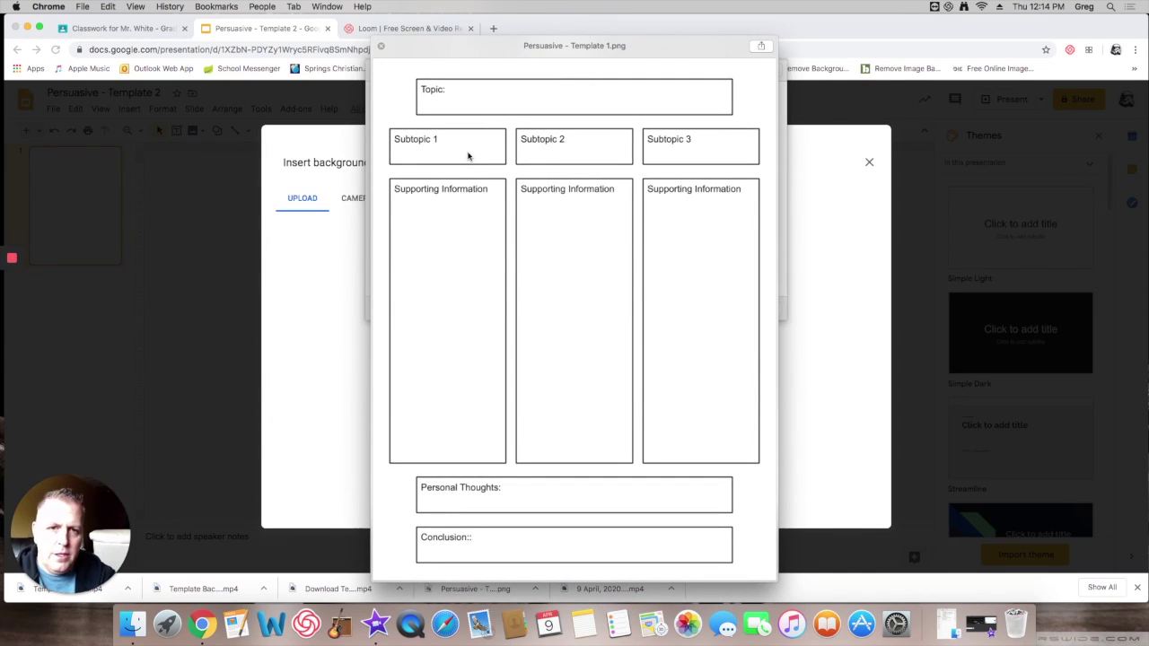
key("space")
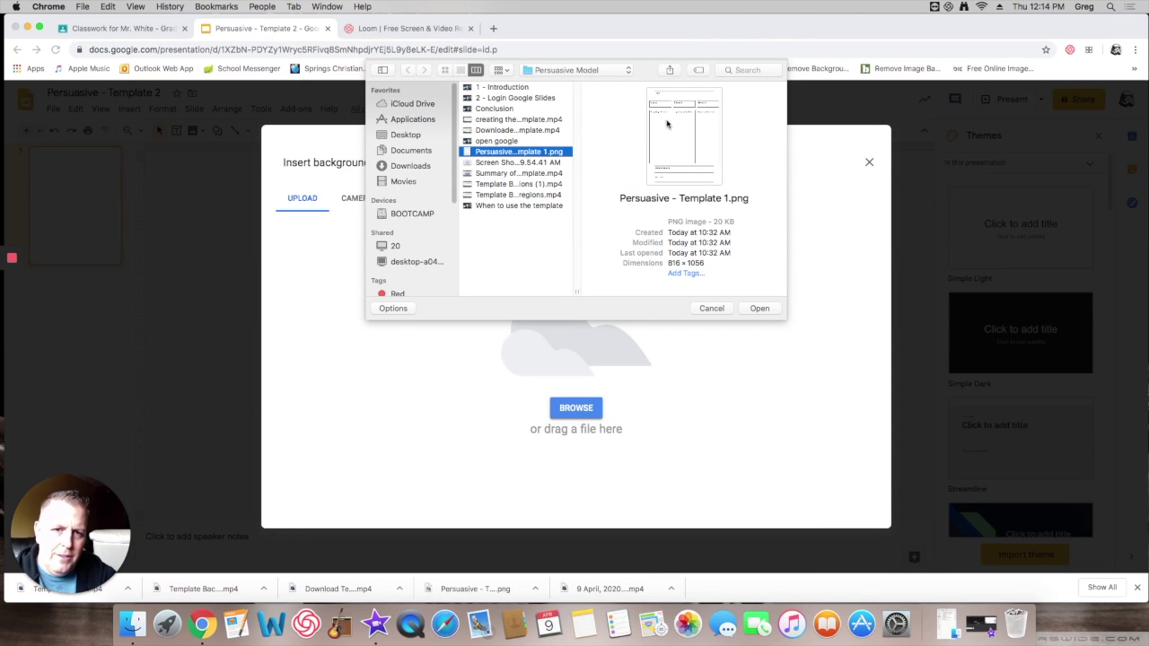
left_click(759, 308)
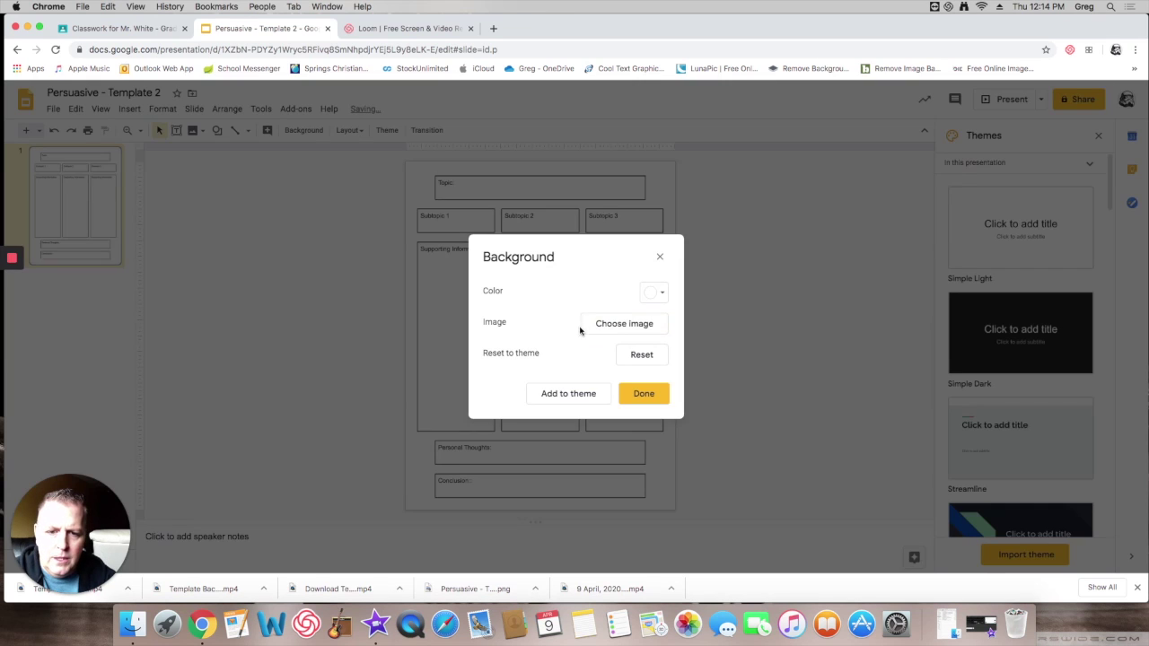
left_click(646, 397)
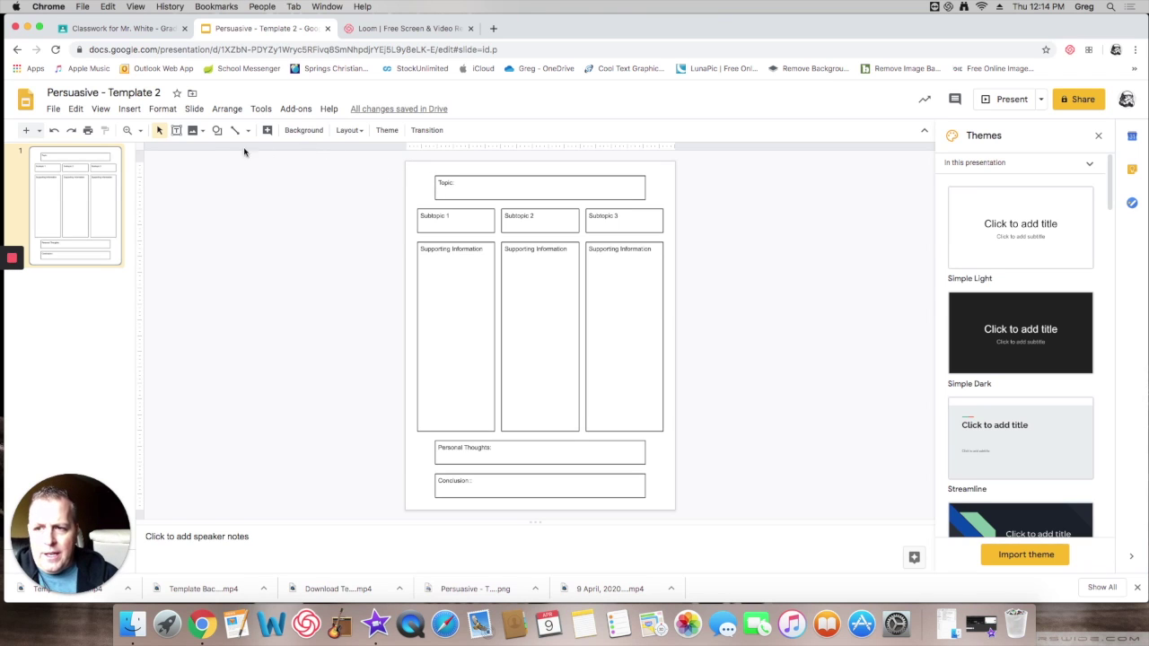
left_click(176, 130)
Draw a text box inside the Topic region and fill it light grey.
left_click_drag(456, 182, 642, 196)
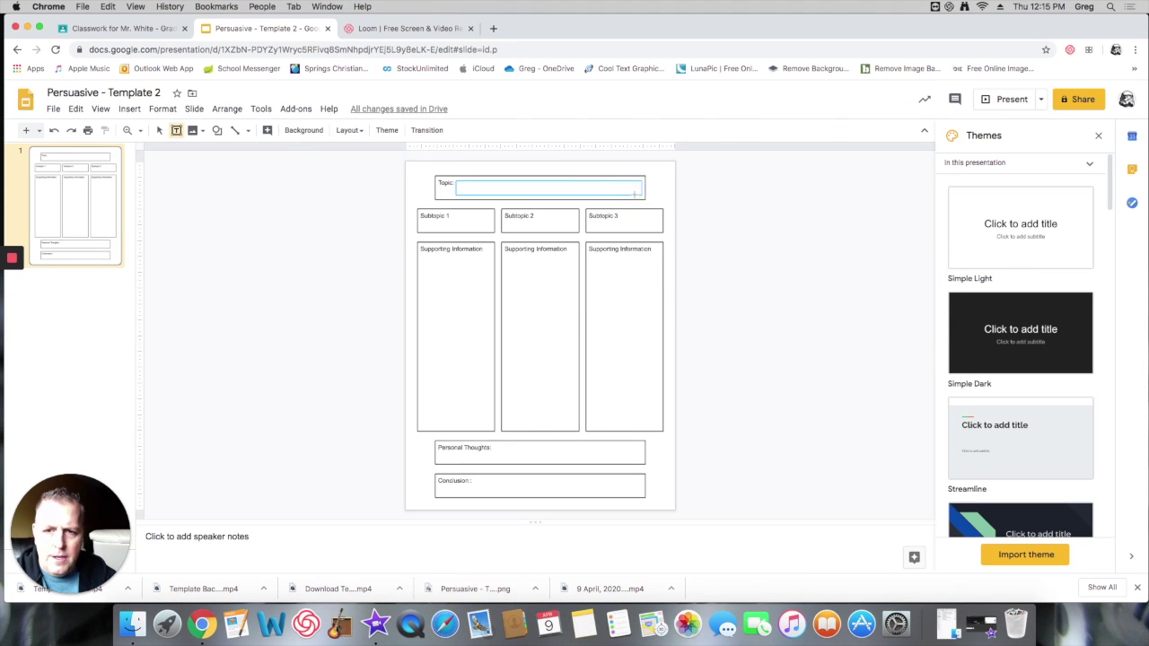
left_click(386, 189)
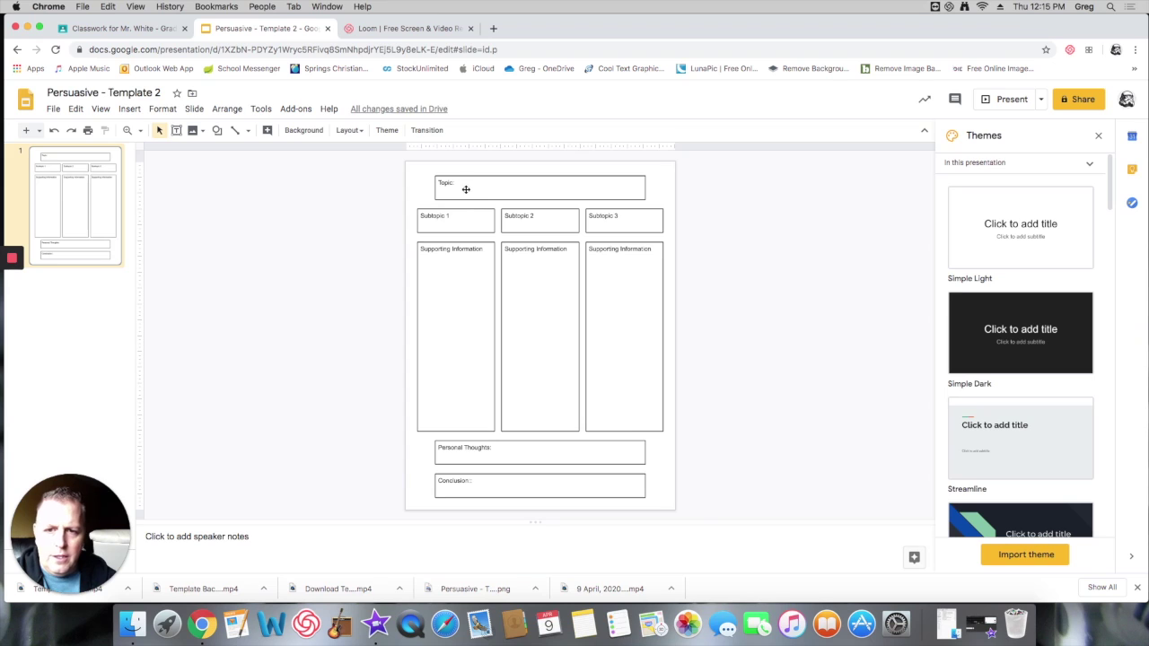
left_click(456, 187)
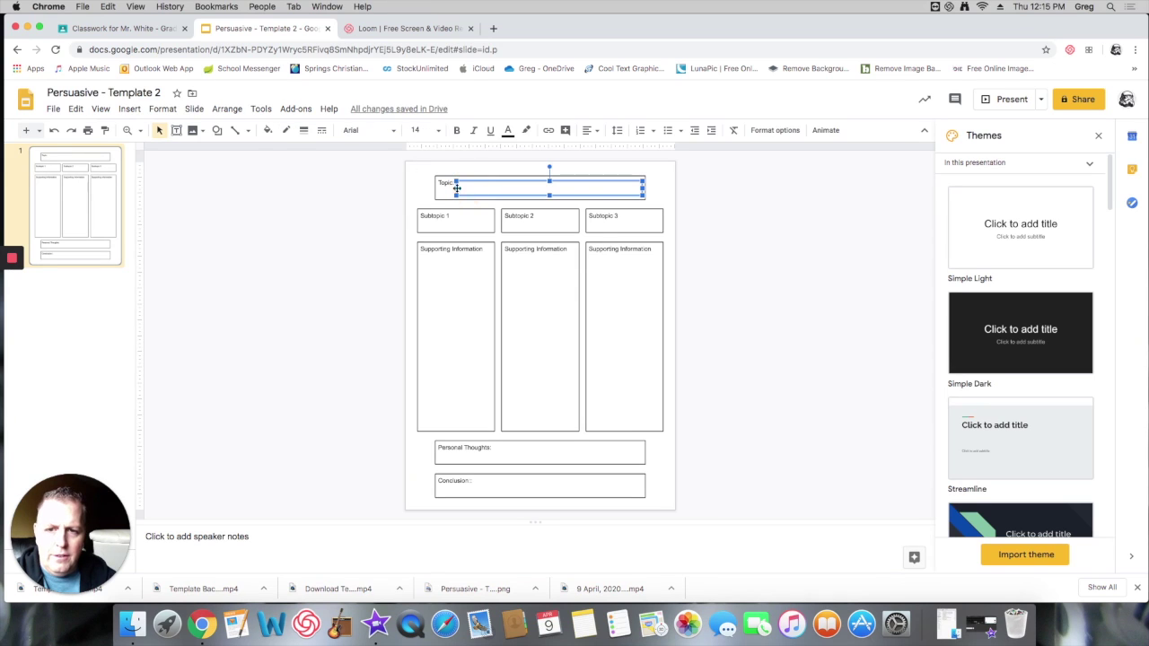
left_click(267, 130)
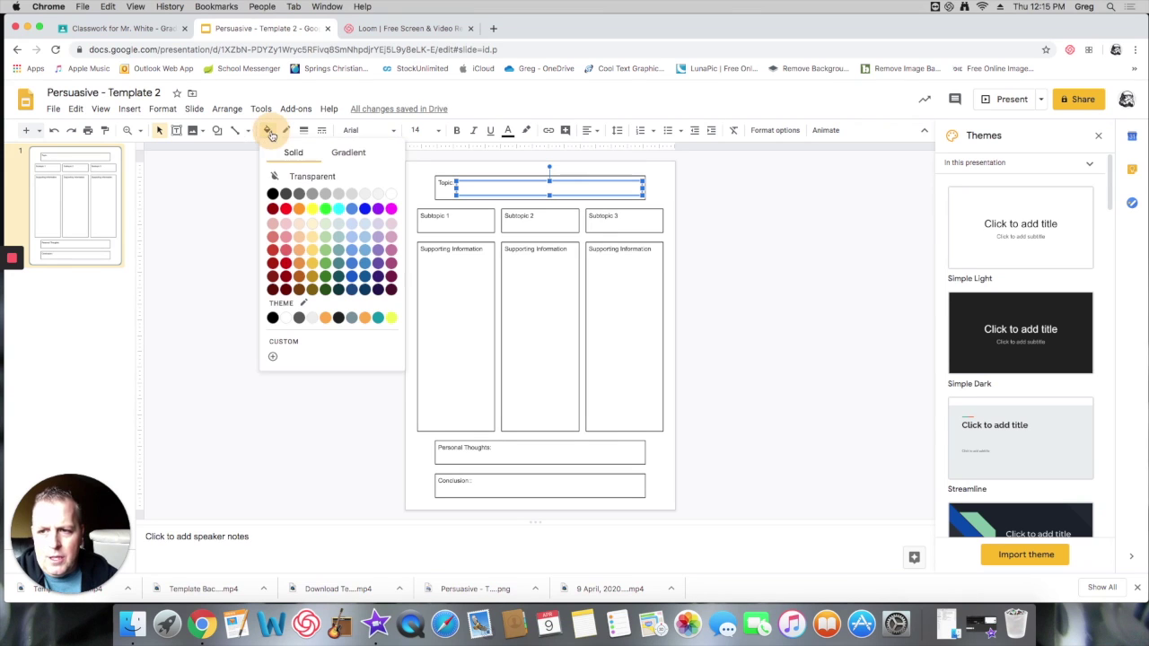
left_click(352, 195)
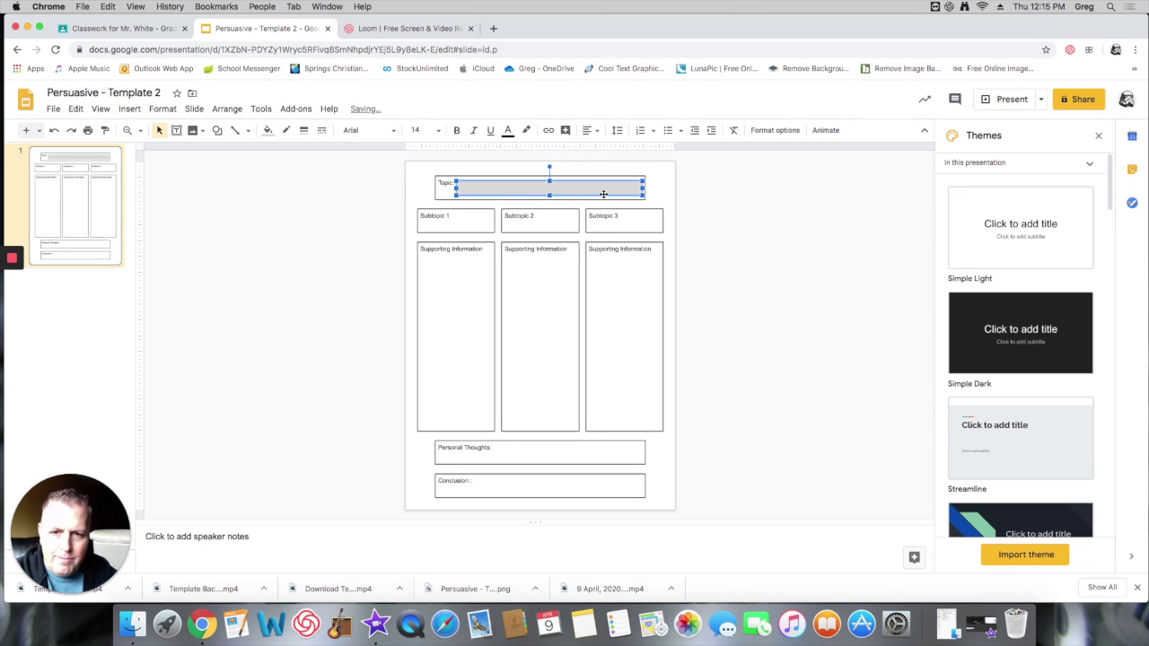
left_click(707, 205)
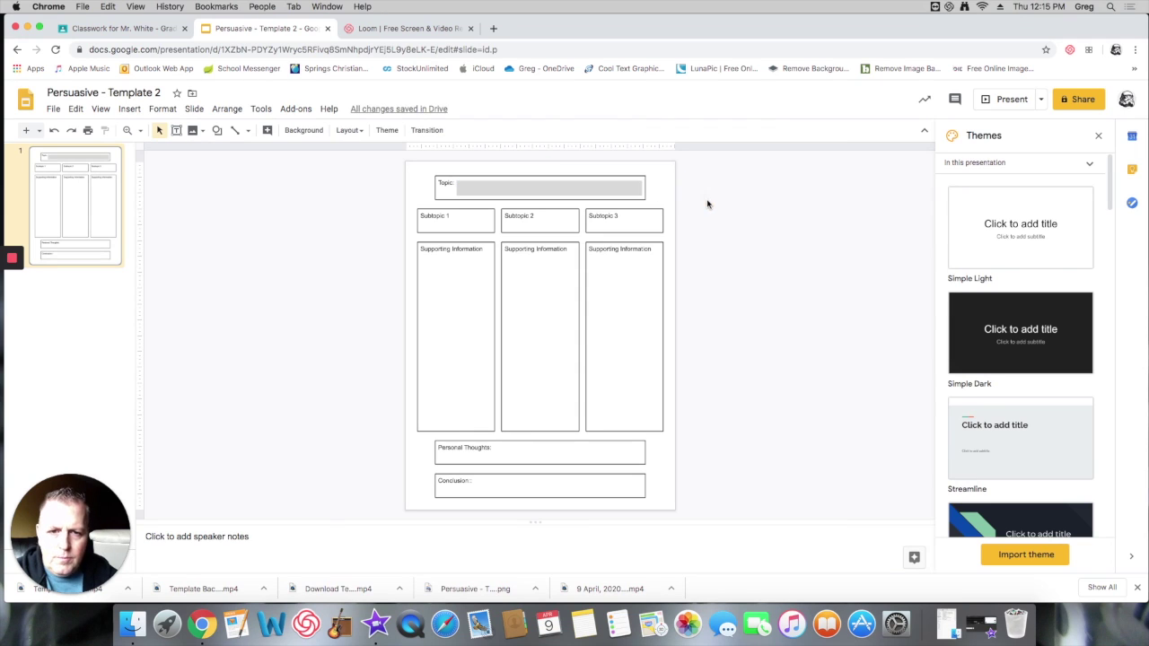
left_click(511, 192)
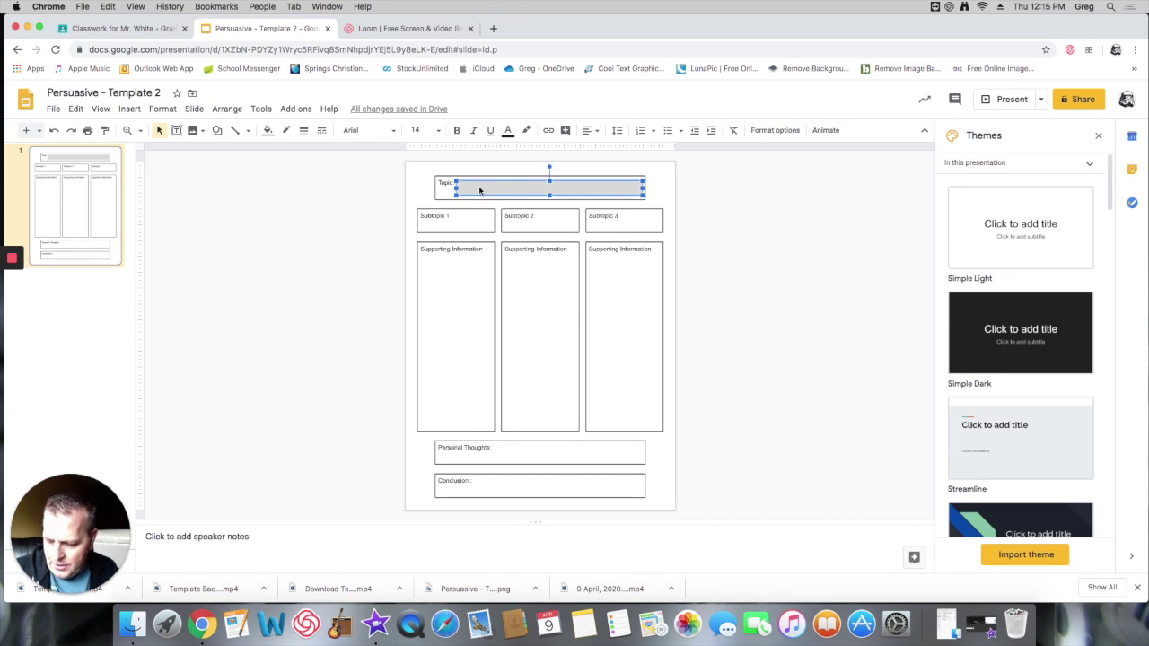
Copy the grey box into Subtopic 1 and resize it to fit below the label.
left_click_drag(479, 191, 458, 218)
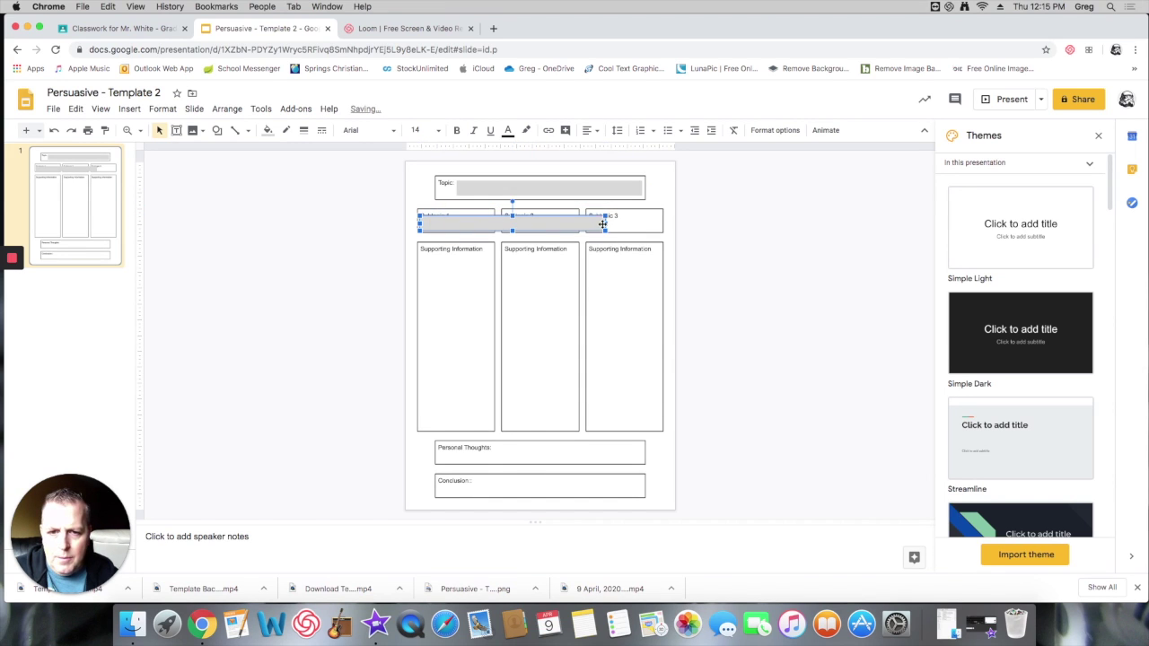
left_click(500, 225)
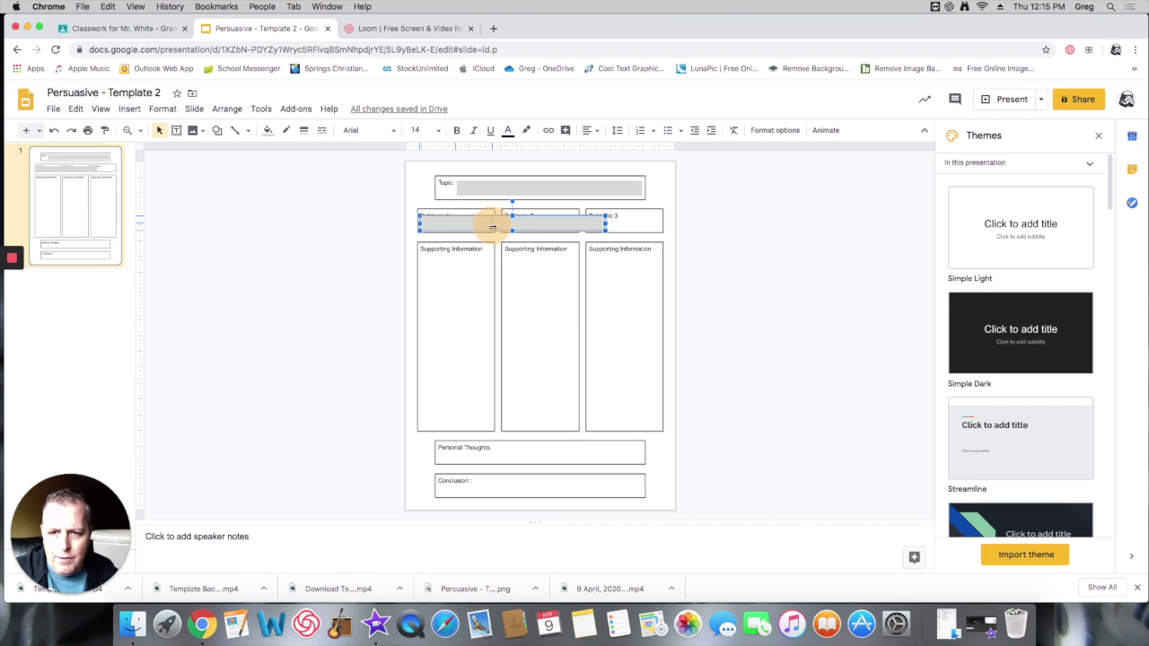
left_click_drag(492, 227, 492, 226)
left_click(455, 220)
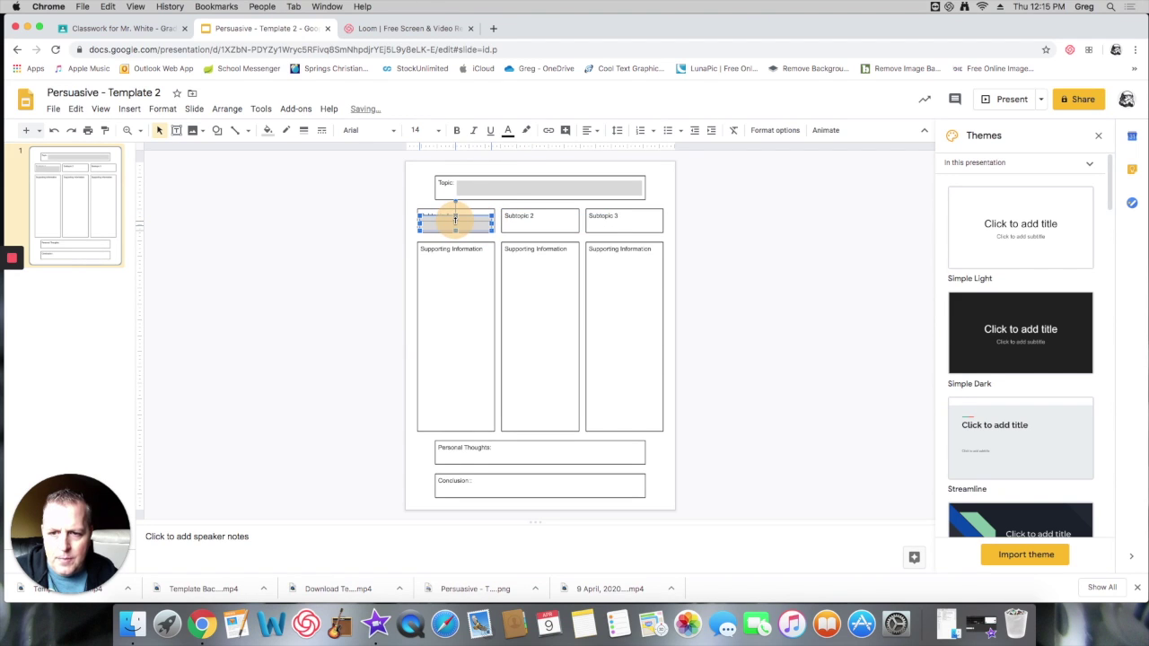
left_click_drag(455, 220, 456, 224)
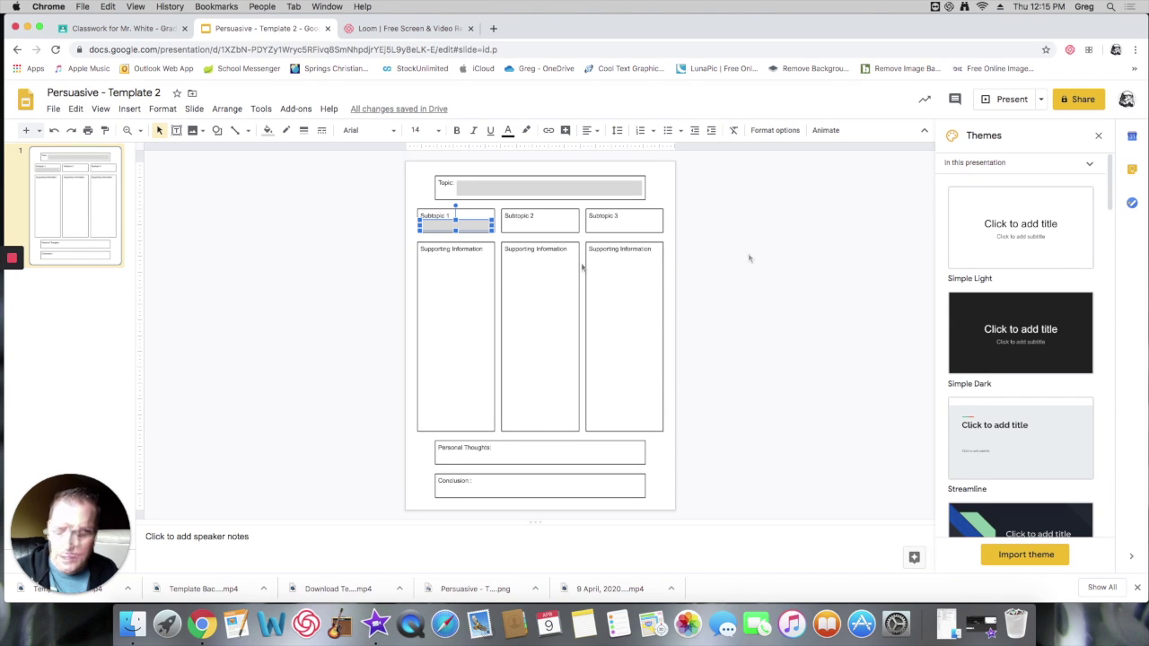
left_click(494, 192)
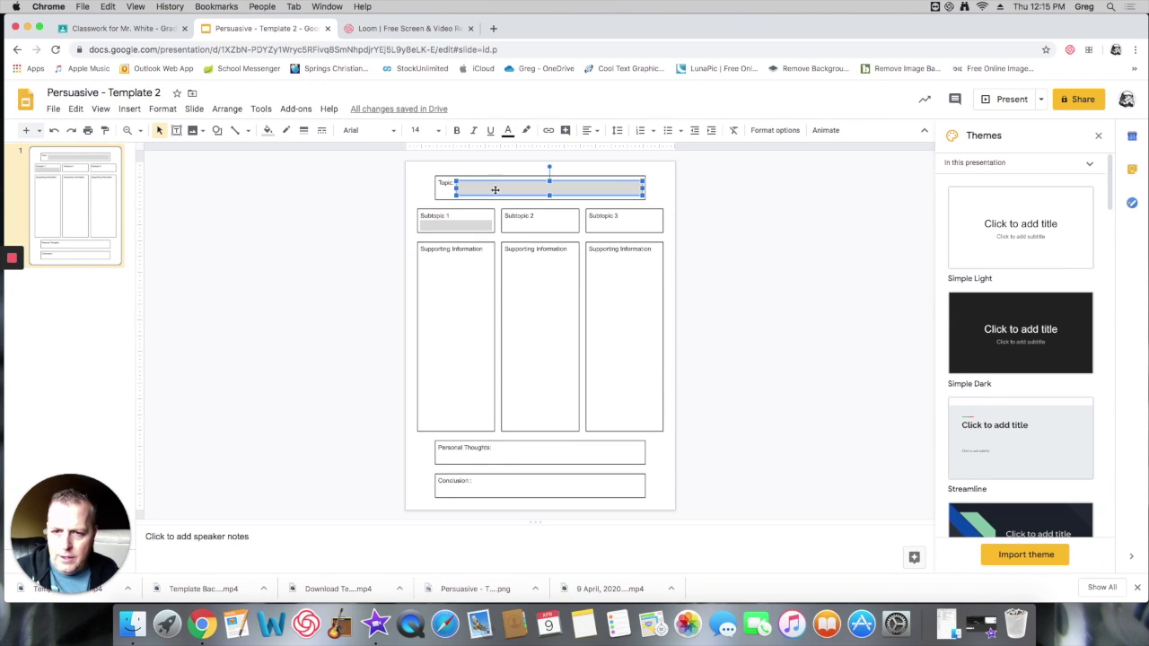
left_click(477, 229, "shift")
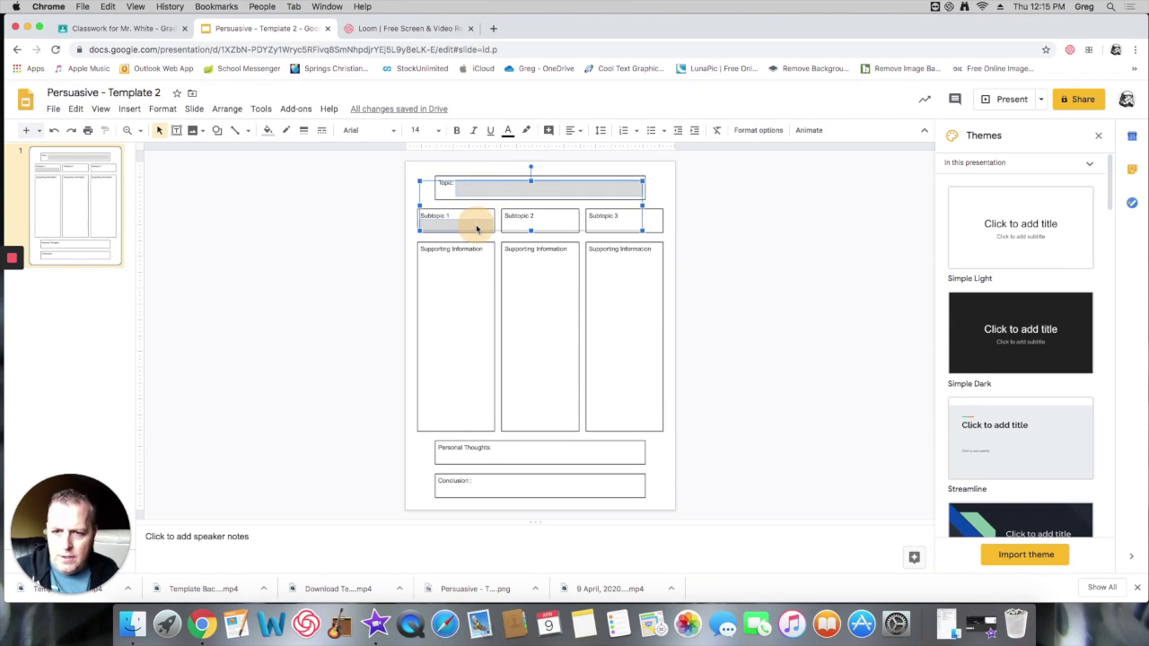
left_click(780, 207)
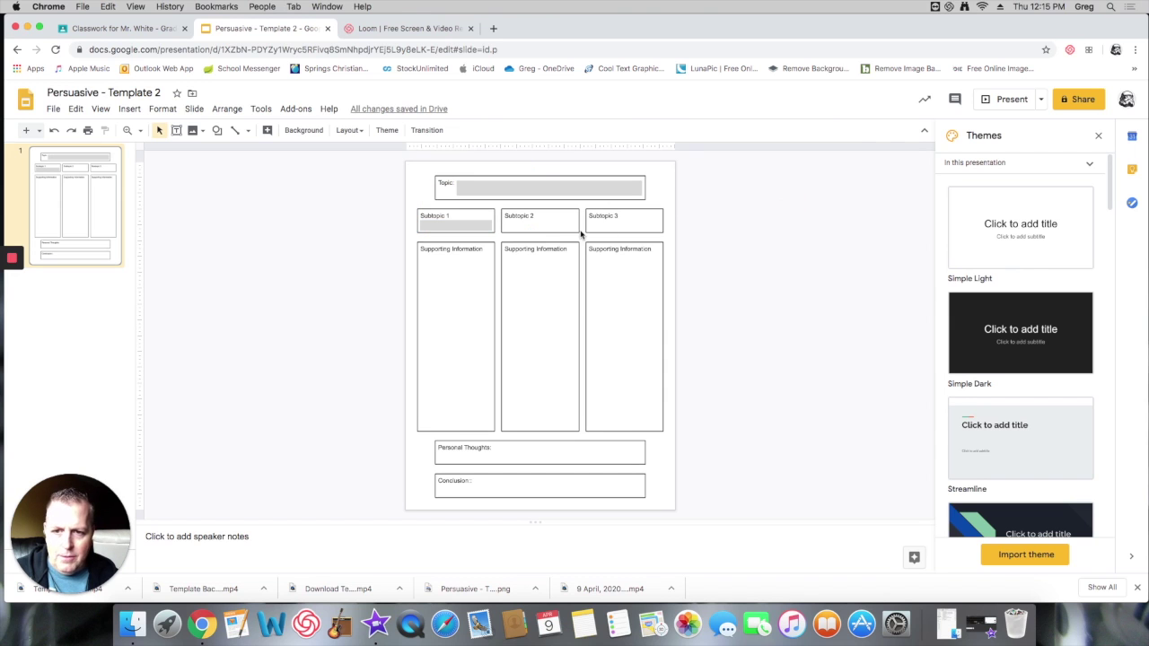
left_click(453, 226)
Duplicate grey boxes for Subtopics 2 and 3, then copy and stretch them into Supporting Information.
key("super+d")
left_click_drag(466, 229, 634, 226)
key("super+d")
left_click(539, 229, "shift")
left_click(476, 228, "shift")
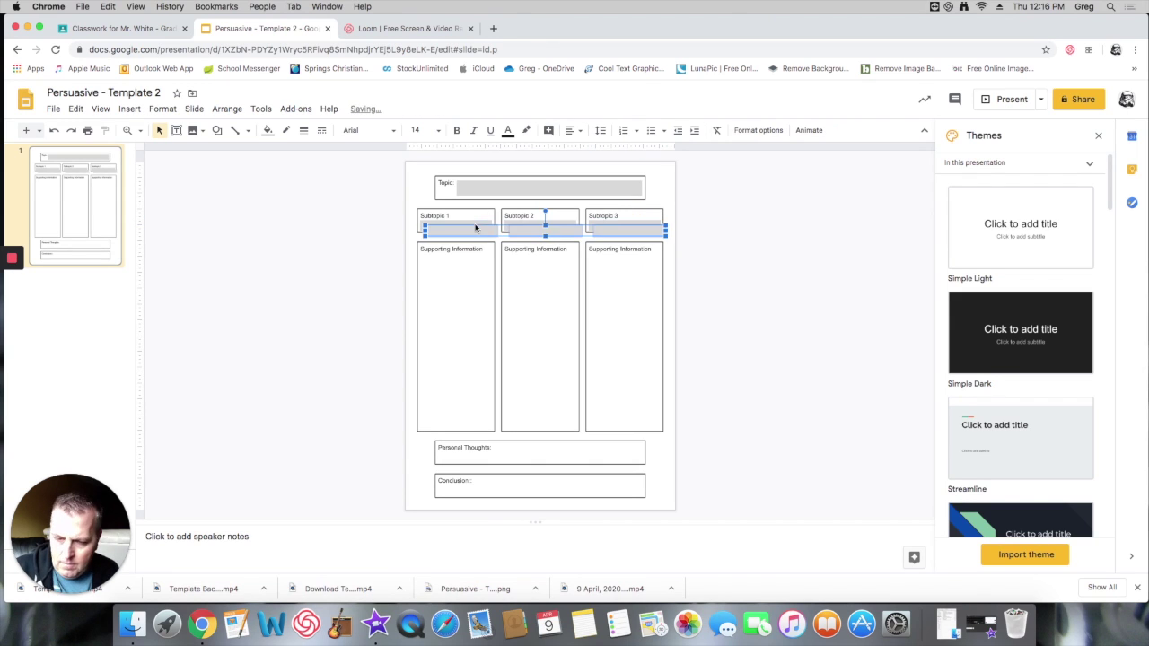
left_click_drag(477, 228, 555, 258)
left_click_drag(540, 262, 549, 425)
Add widened grey boxes to Personal Thoughts and Conclusion, and shift the Topic box beside its label.
left_click(544, 187)
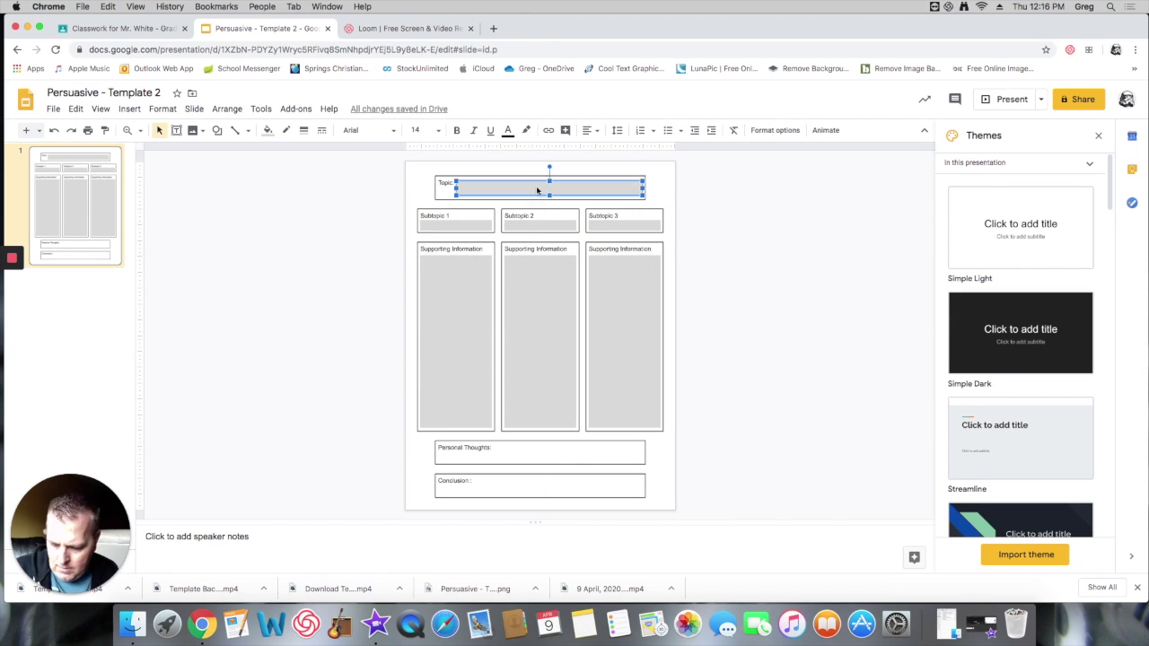
key("super+d")
left_click_drag(557, 192, 533, 441)
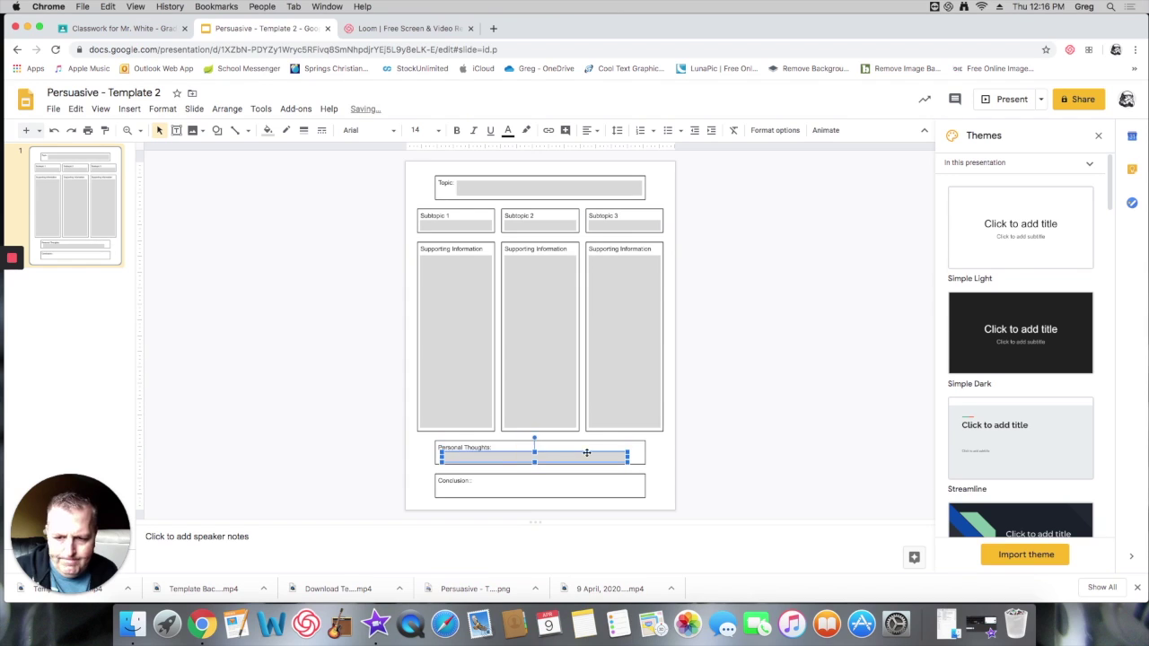
key("super+d")
left_click_drag(623, 456, 642, 487)
left_click(621, 456)
left_click(606, 488)
left_click(688, 452)
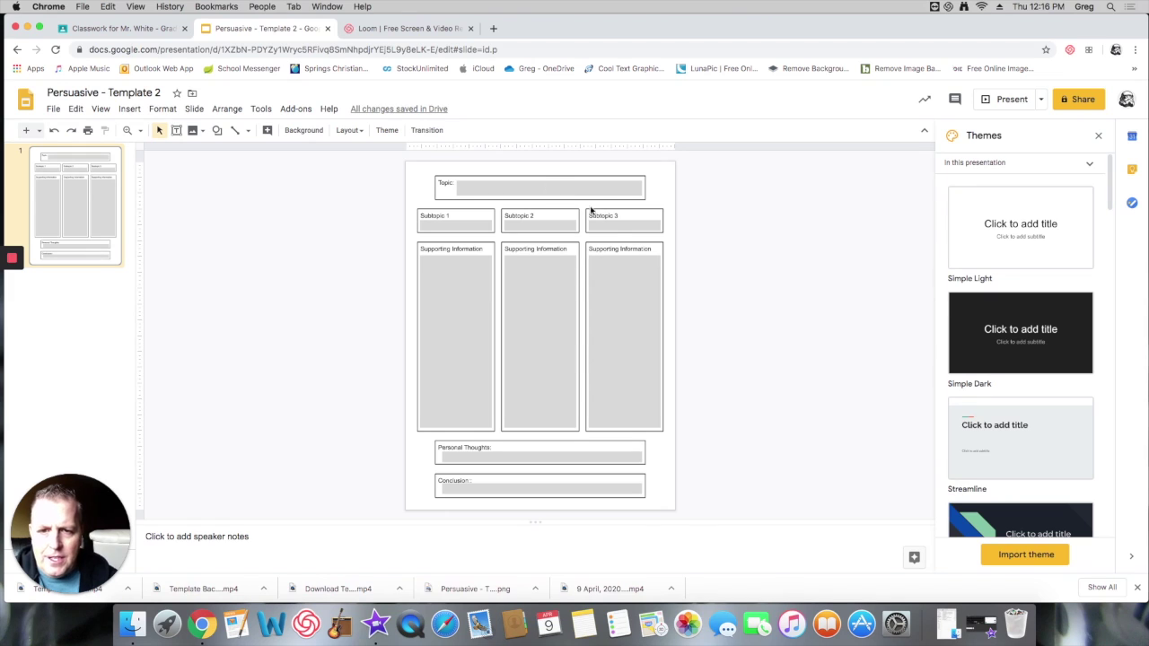
mouse_move(568, 188)
left_mouse_down()
mouse_move(628, 201)
mouse_move(607, 183)
mouse_move(587, 185)
left_mouse_up()
left_click(482, 192)
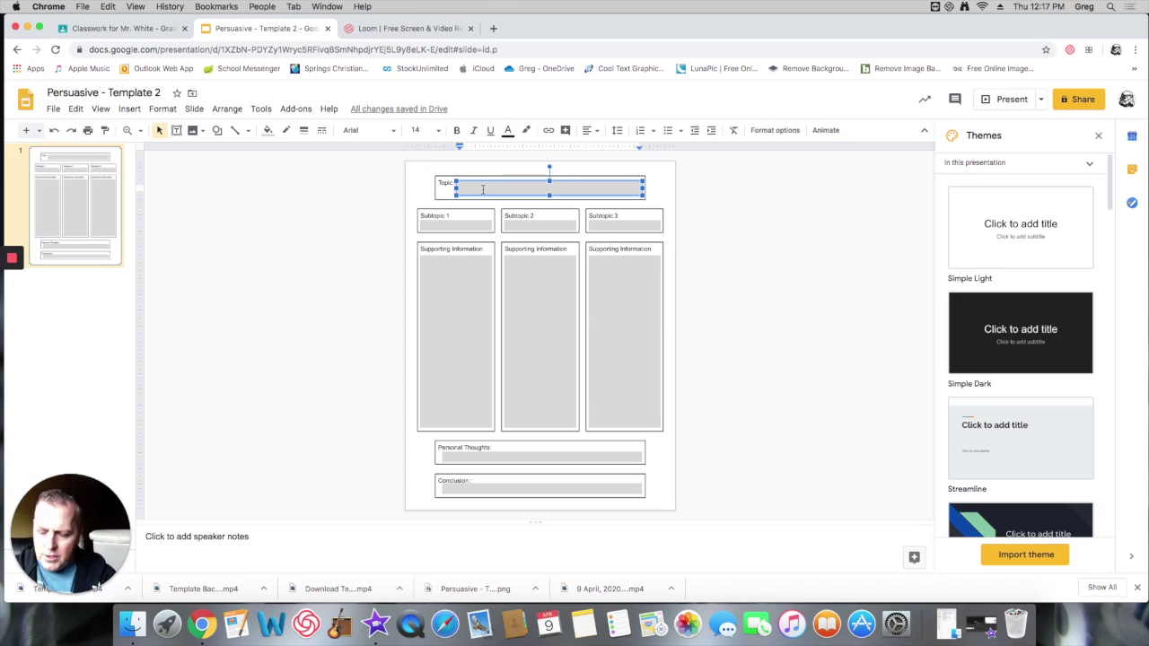
Type School Uniforms into the grey Topic box.
type("School Uniforms")
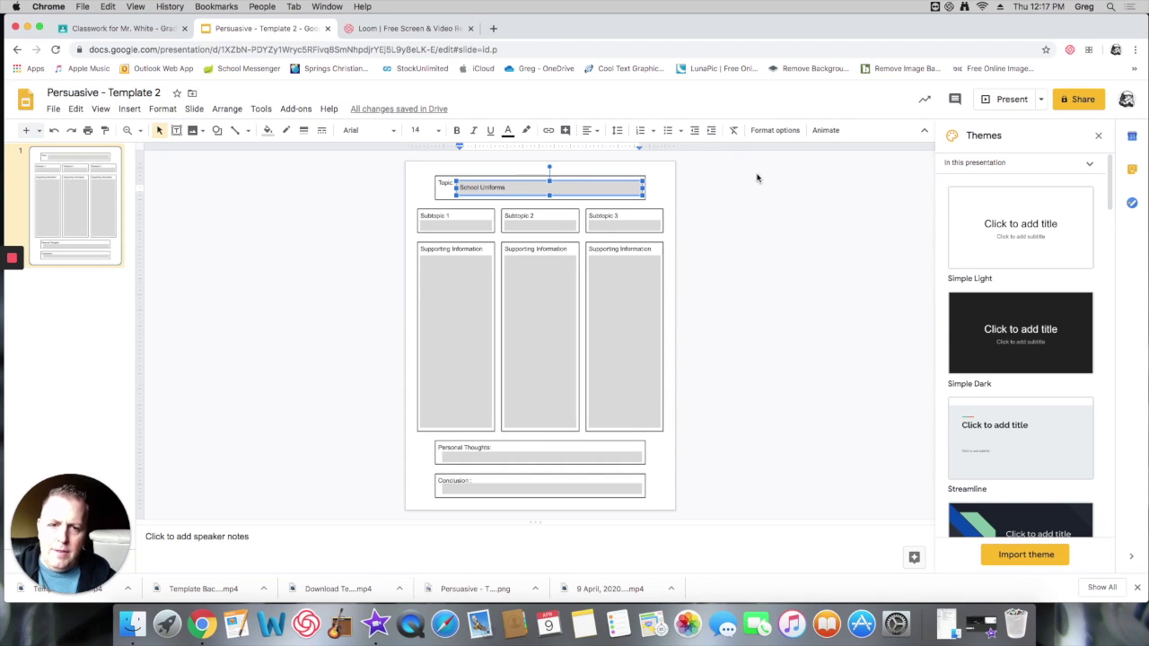
left_click(769, 214)
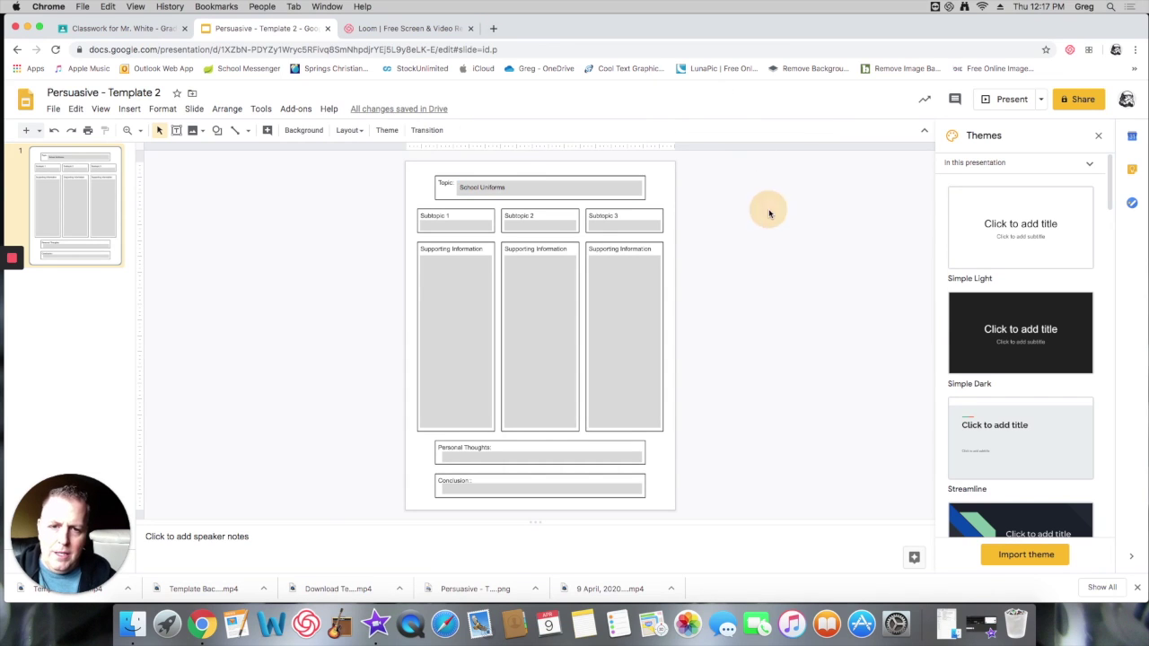
left_click(456, 227)
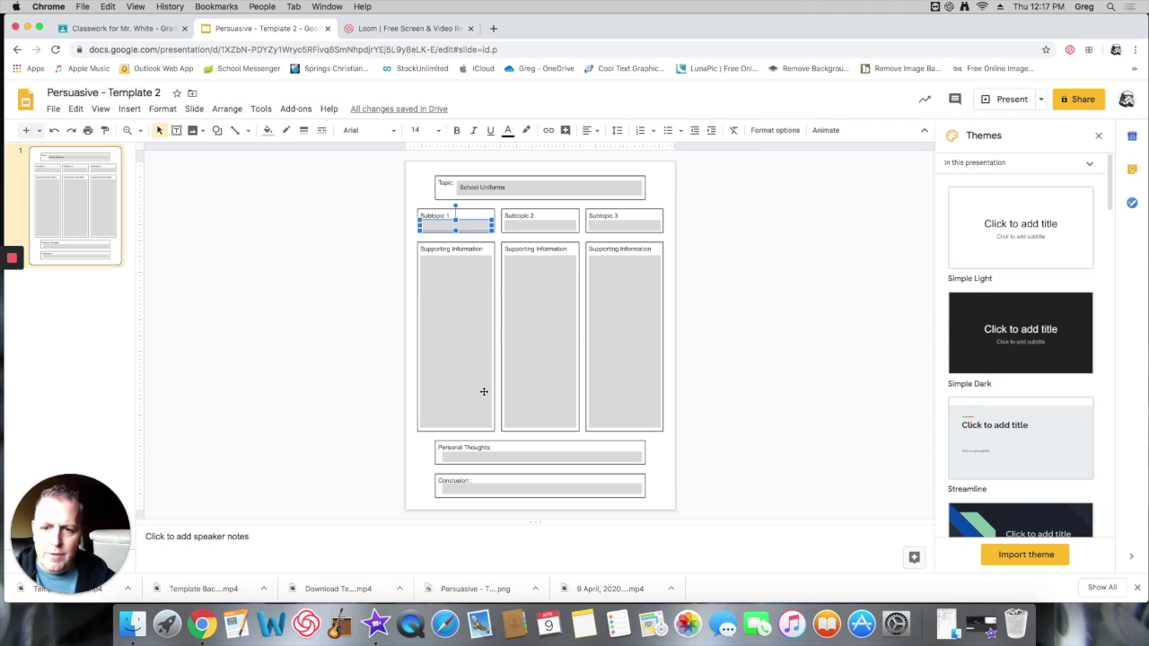